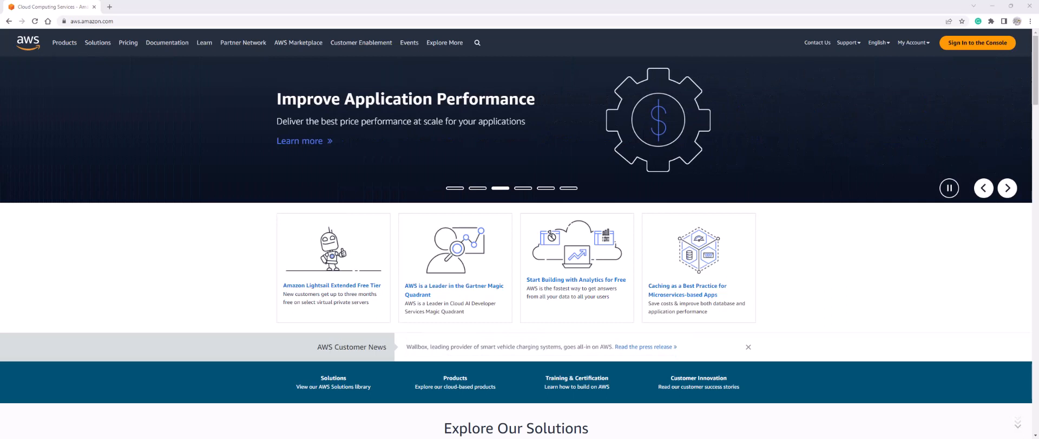
Sign in to the AWS console as root user with the prefilled root email address and the saved account password
left_click(979, 44)
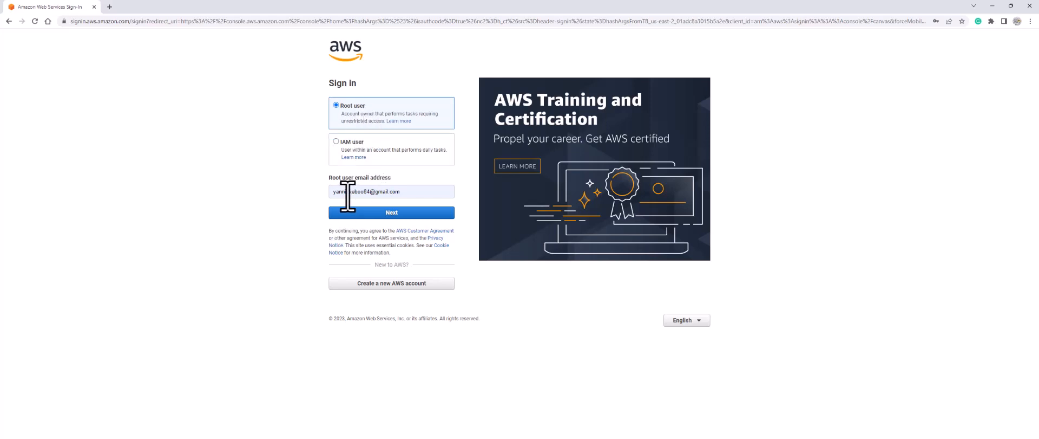
left_click(393, 213)
left_click(360, 131)
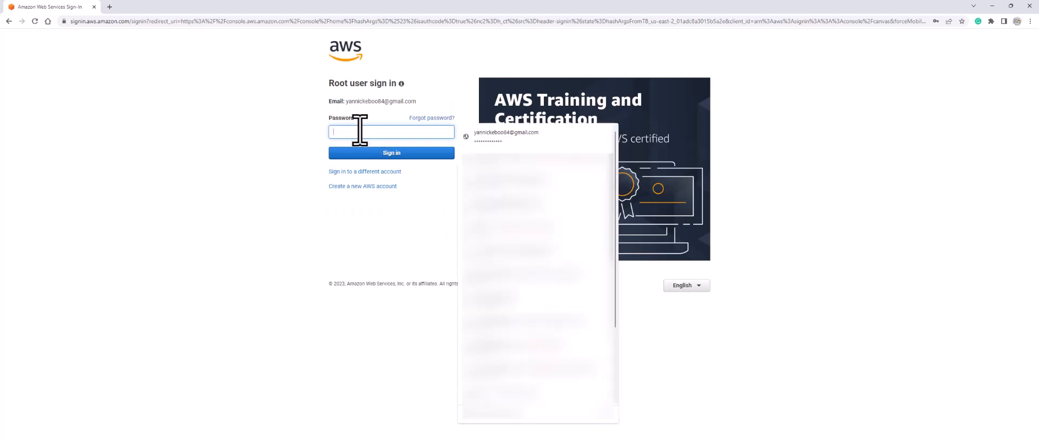
left_click(476, 136)
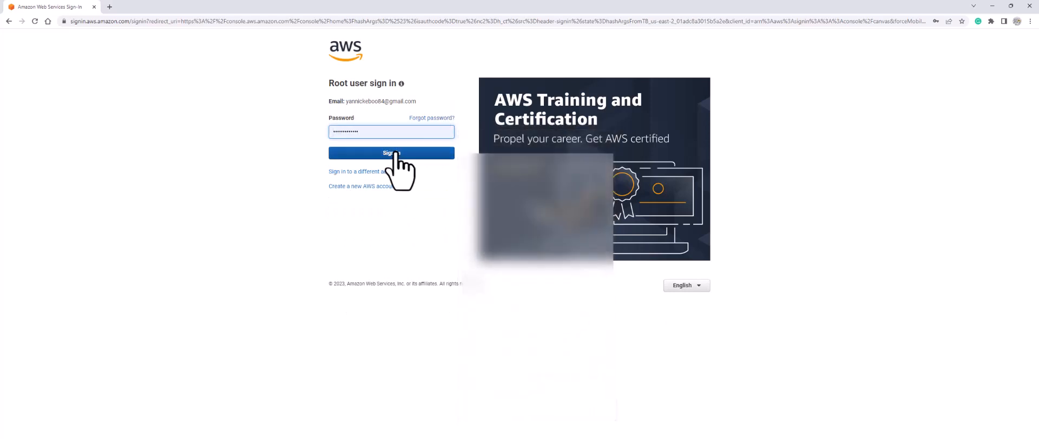
left_click(396, 153)
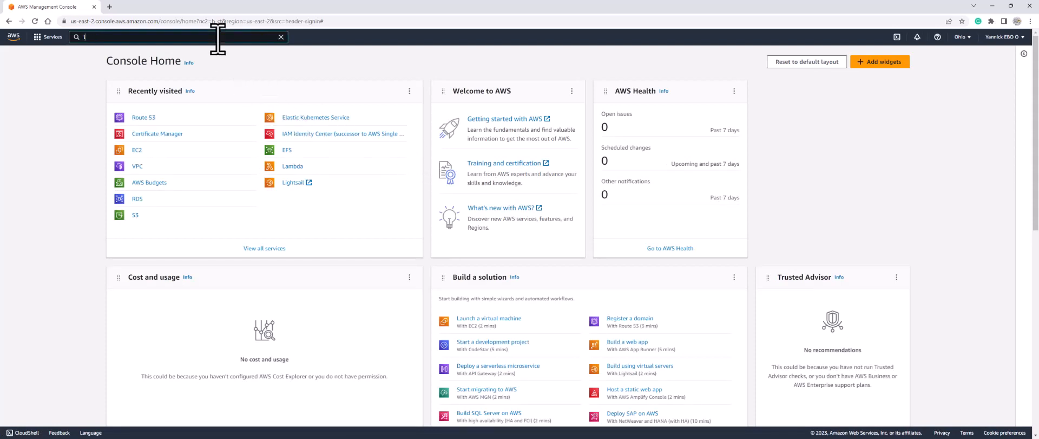
Search the services for "iam", open IAM and go to its Users list
type("iam")
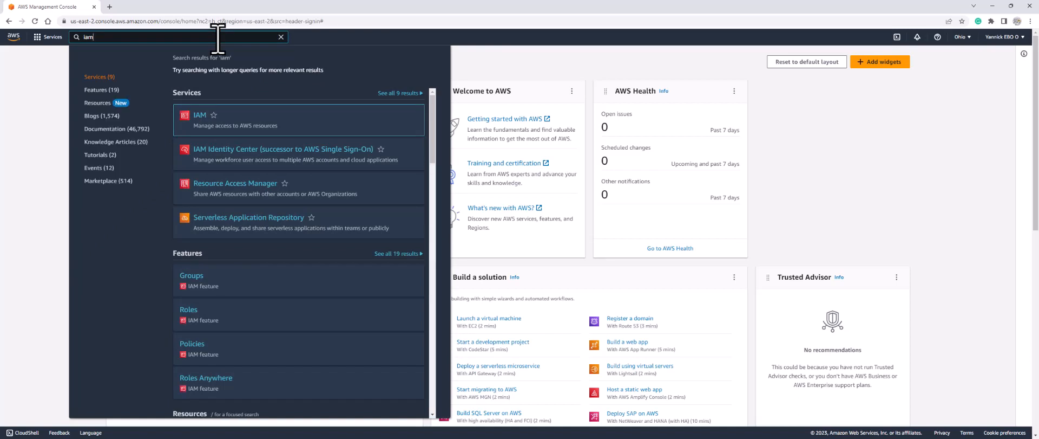
left_click(199, 116)
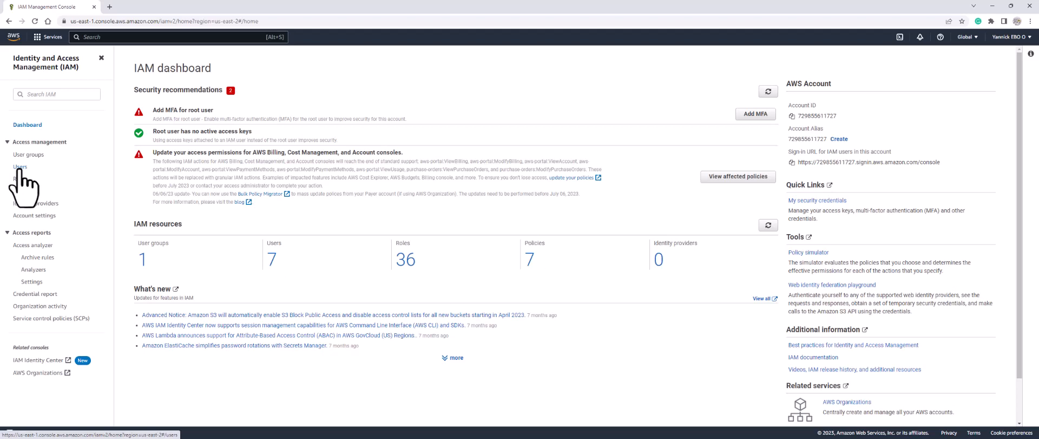
left_click(19, 168)
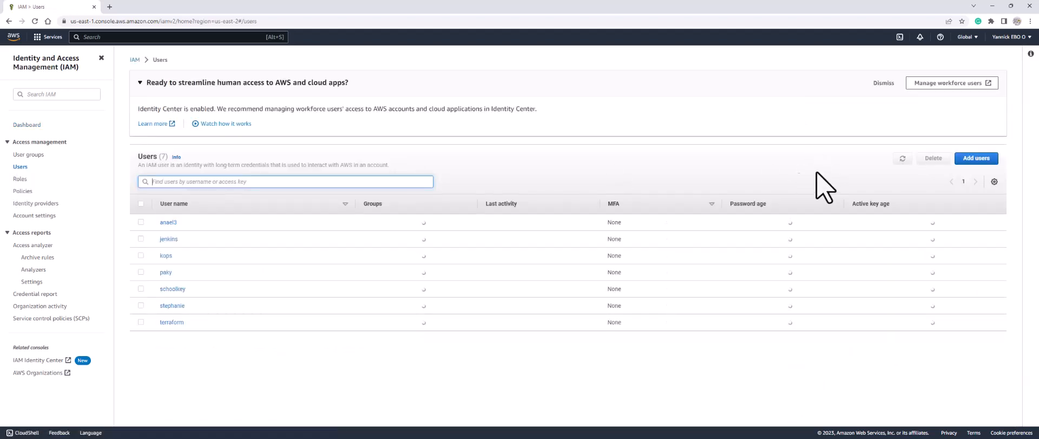
Start a new user, enter its user name, enable AWS Management Console access and choose the option to create an IAM user
left_click(975, 158)
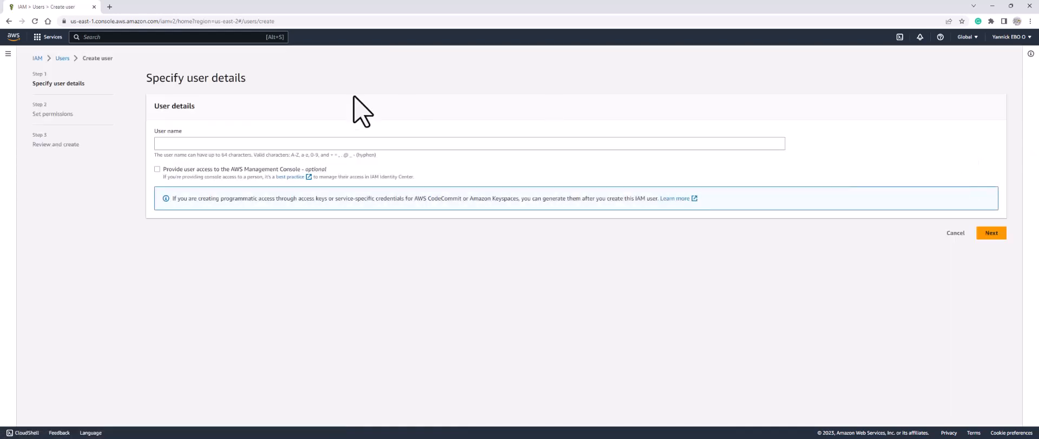
left_click(299, 146)
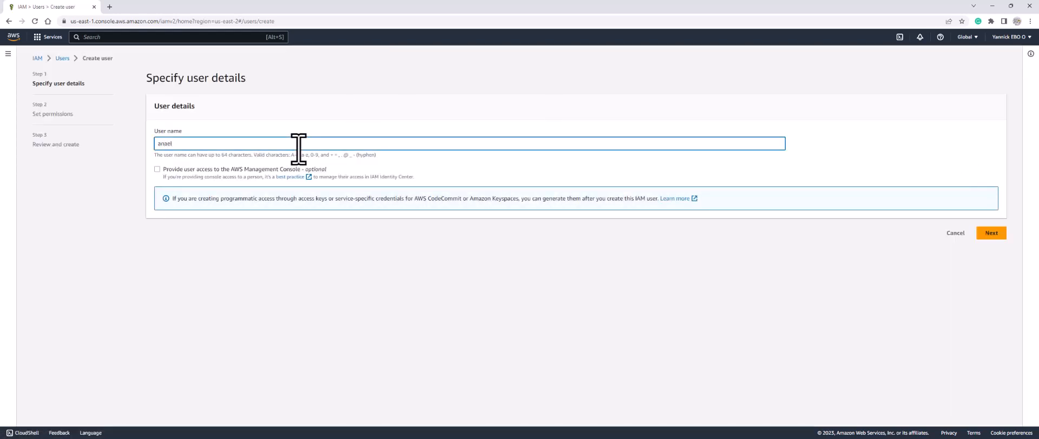
left_click(158, 169)
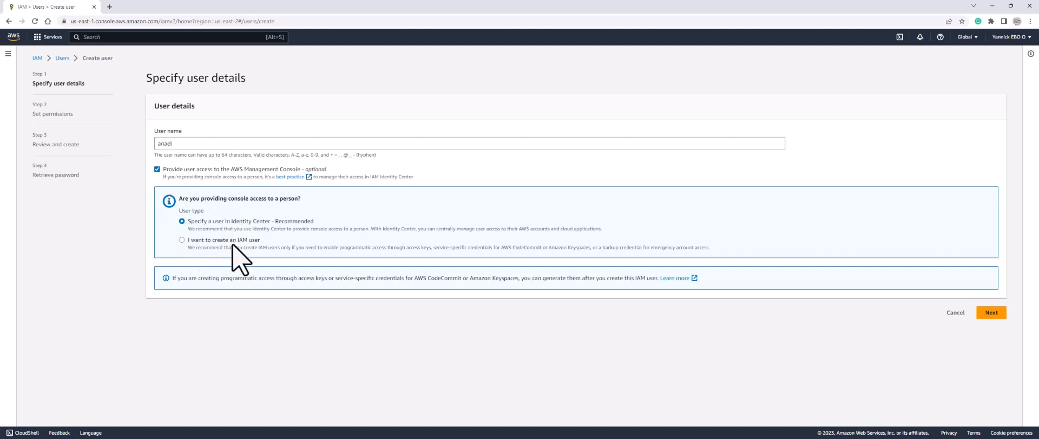
left_click(182, 240)
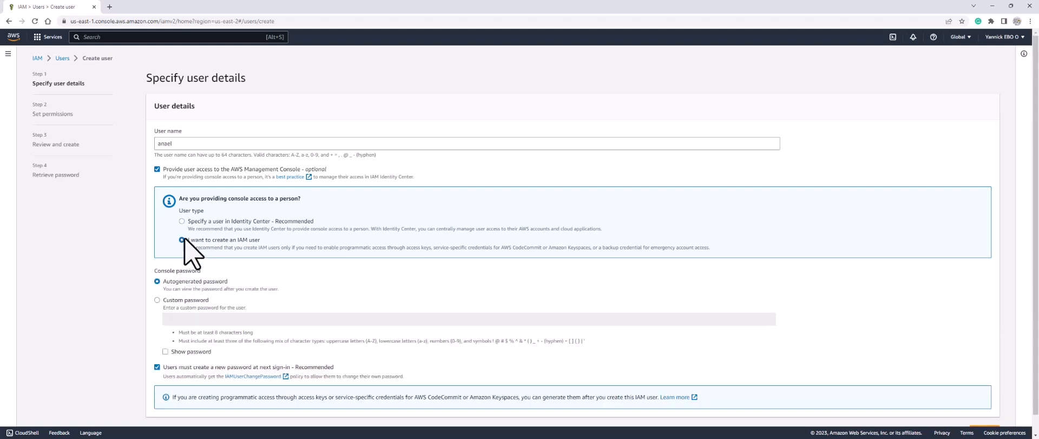
scroll(186, 243, "down", 1)
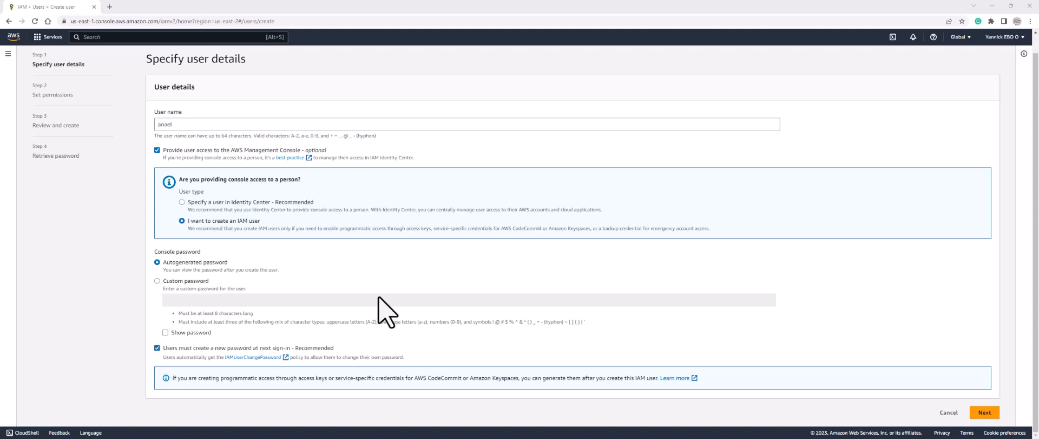
left_click(986, 412)
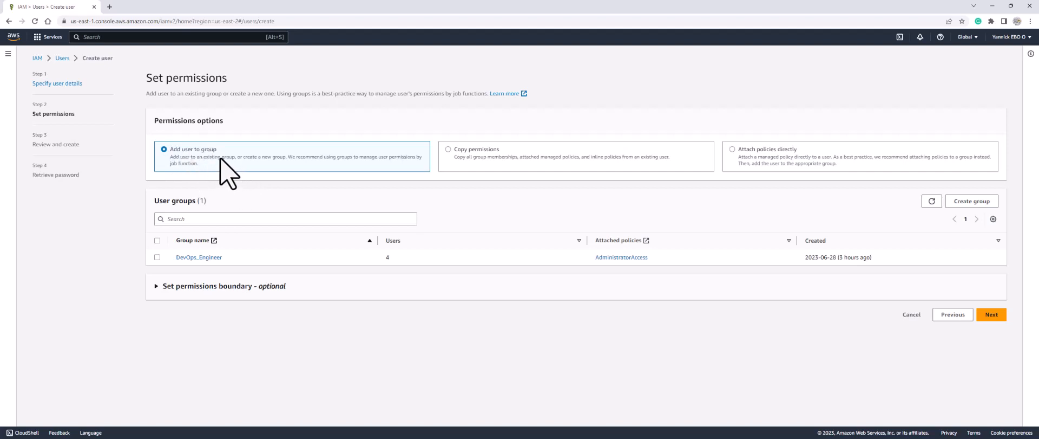
Attach the AdministratorAccess policy directly to the new user and create the user
left_click(499, 156)
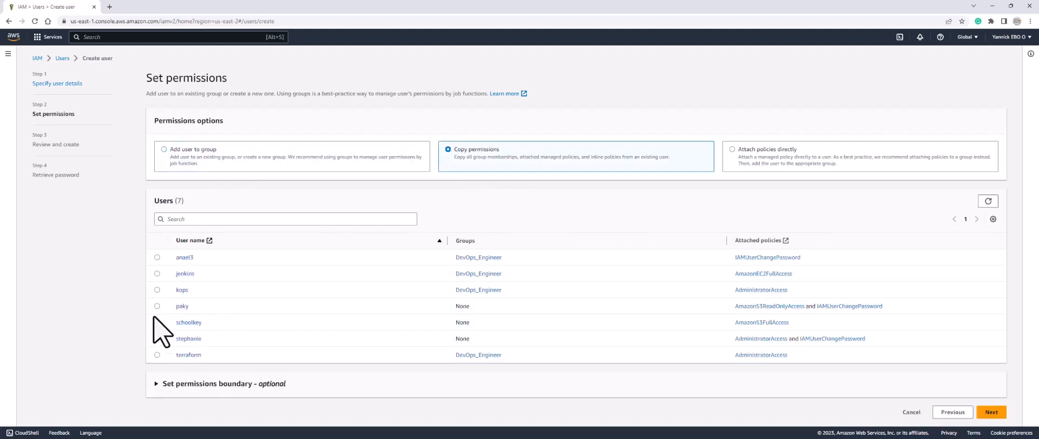
left_click(760, 156)
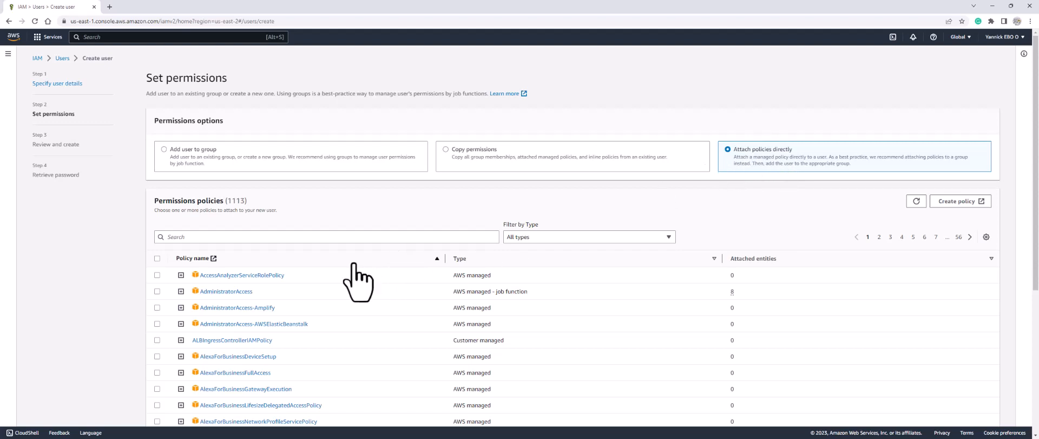
left_click(247, 234)
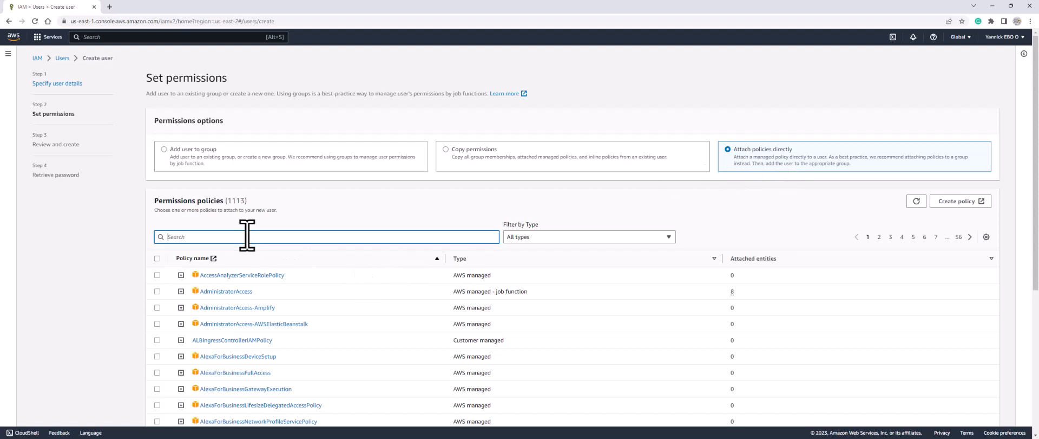
scroll(197, 308, "down", 1)
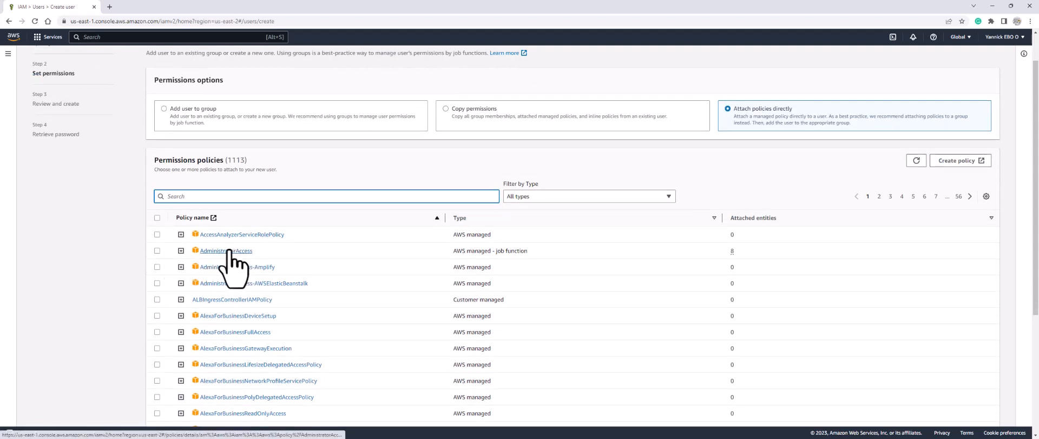
left_click(157, 250)
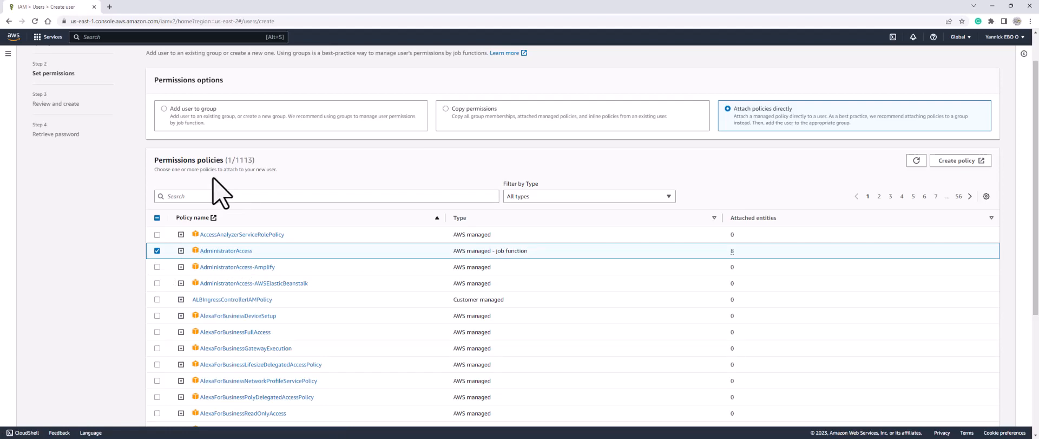
scroll(494, 186, "down", 4)
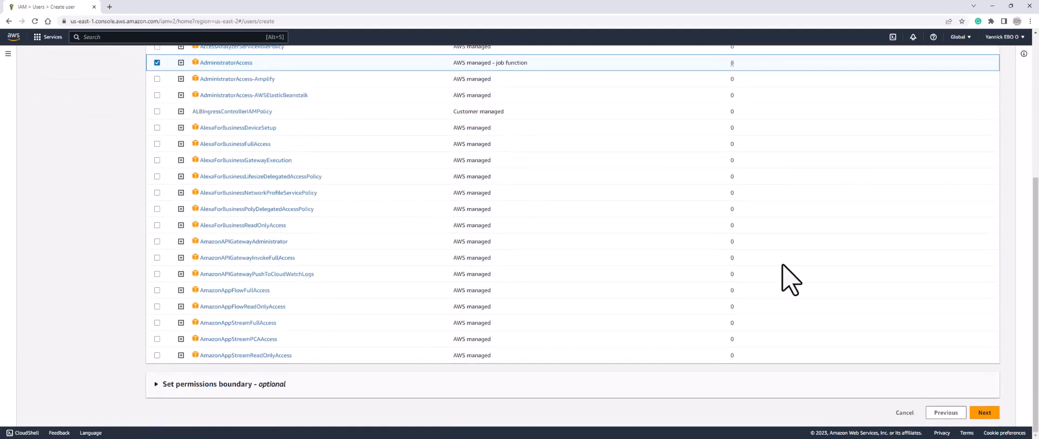
left_click(984, 412)
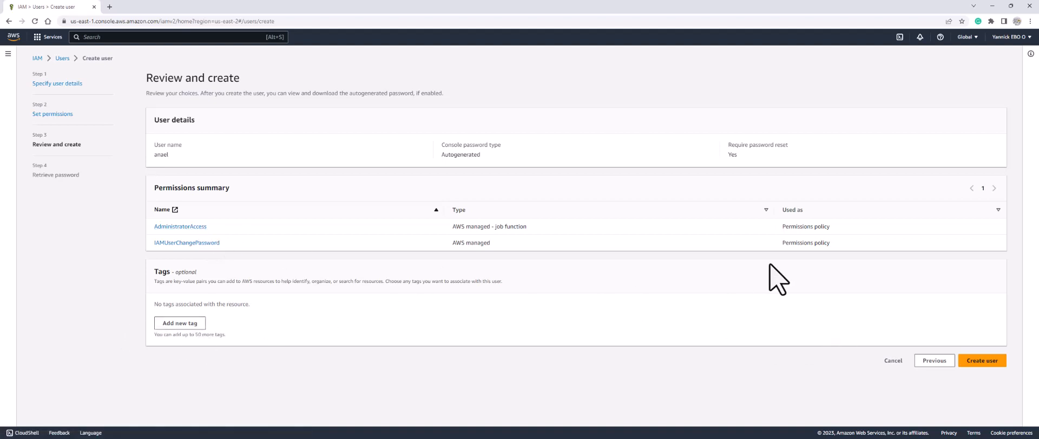
left_click(984, 363)
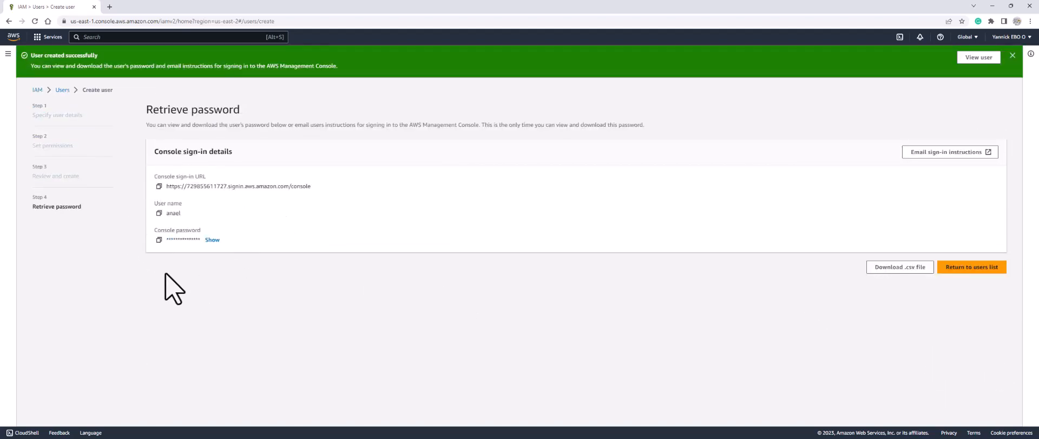
Open a new browser tab as a separate window and arrange it side by side with the password retrieval page
left_click(158, 240)
left_click(109, 7)
left_click_drag(137, 8, 422, 63)
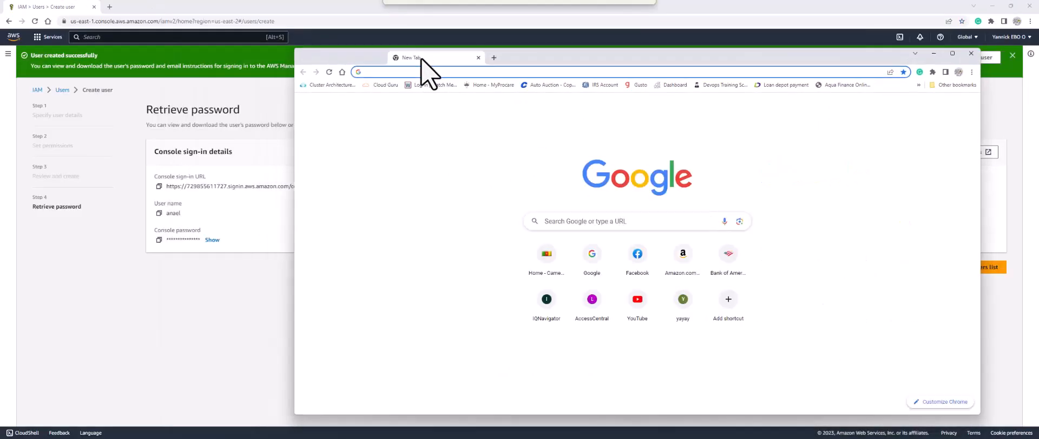
mouse_move(1011, 16)
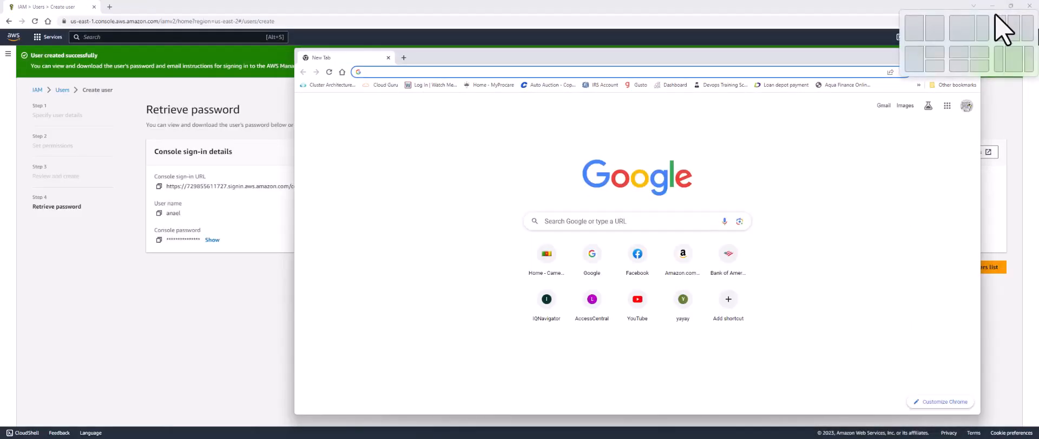
left_click(920, 29)
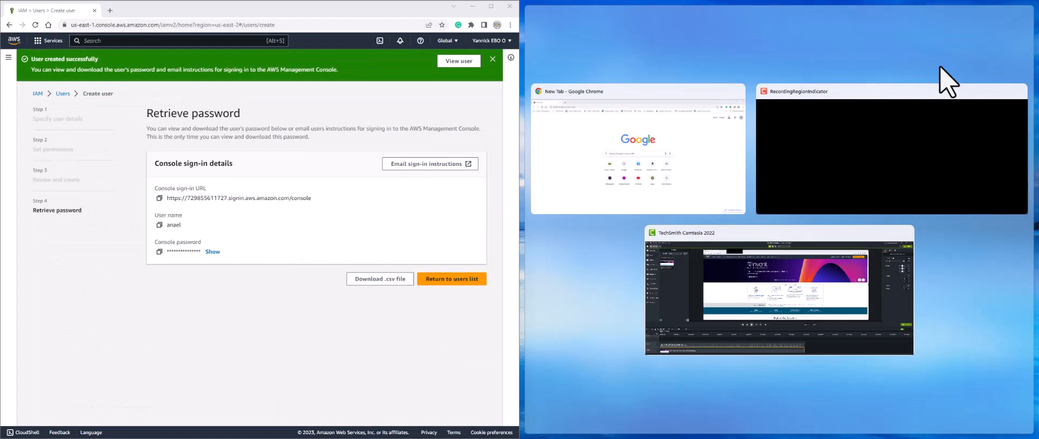
left_click(666, 158)
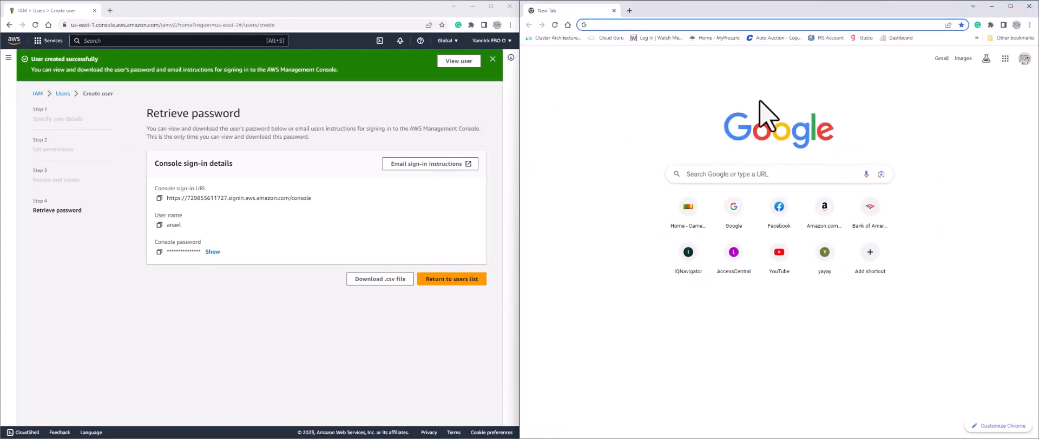
Copy the new user's console sign-in URL and open it in an incognito window
left_click(651, 25)
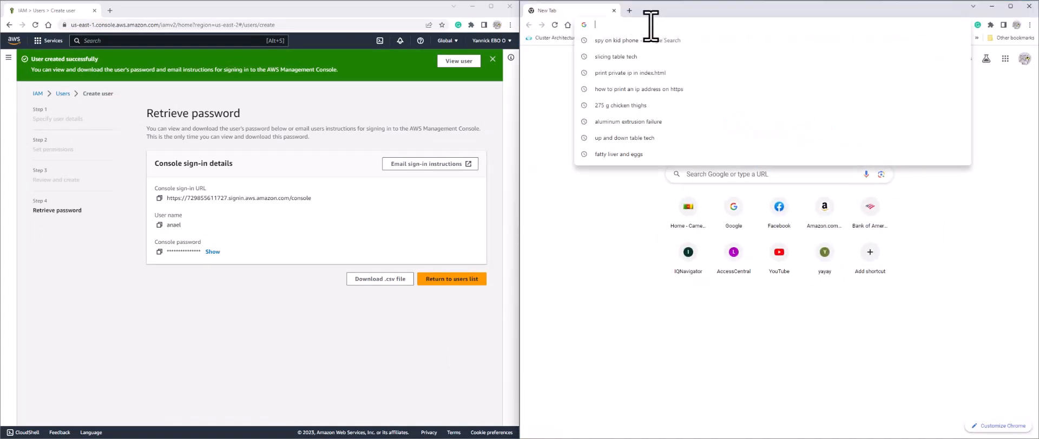
left_click(159, 197)
left_click(630, 11)
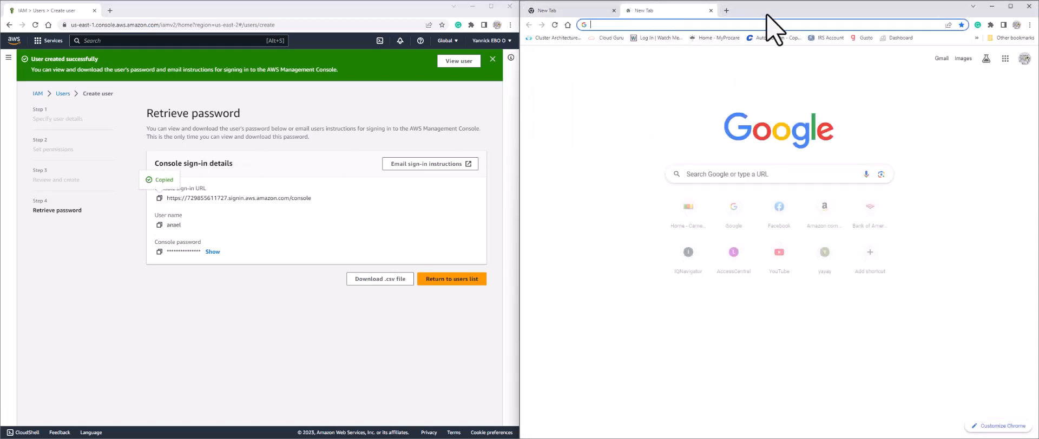
left_click(711, 10)
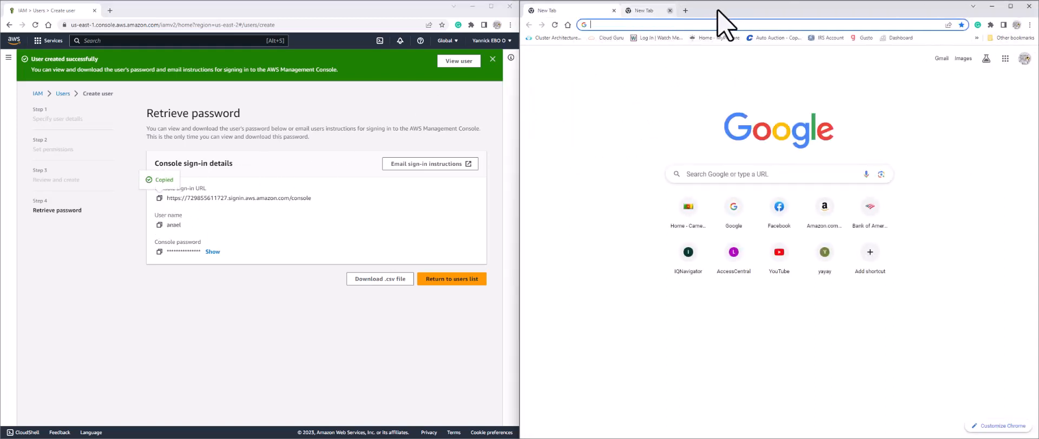
left_click(1030, 25)
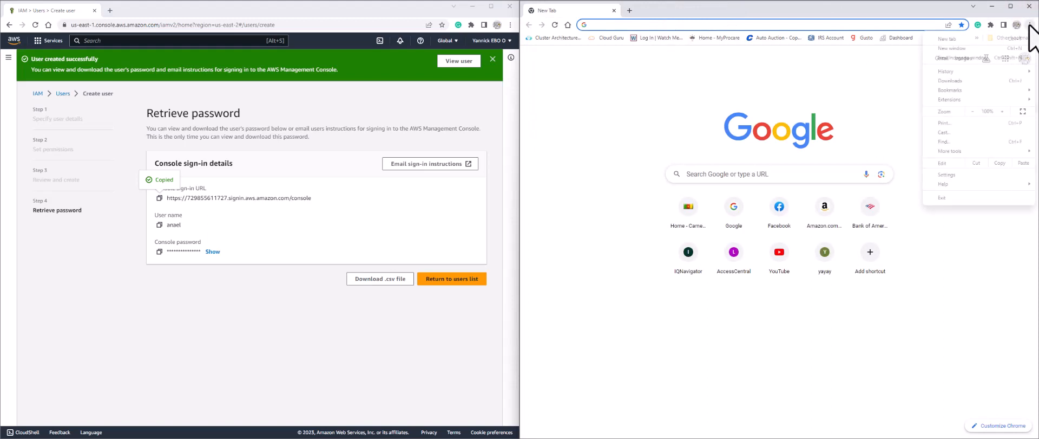
left_click(954, 57)
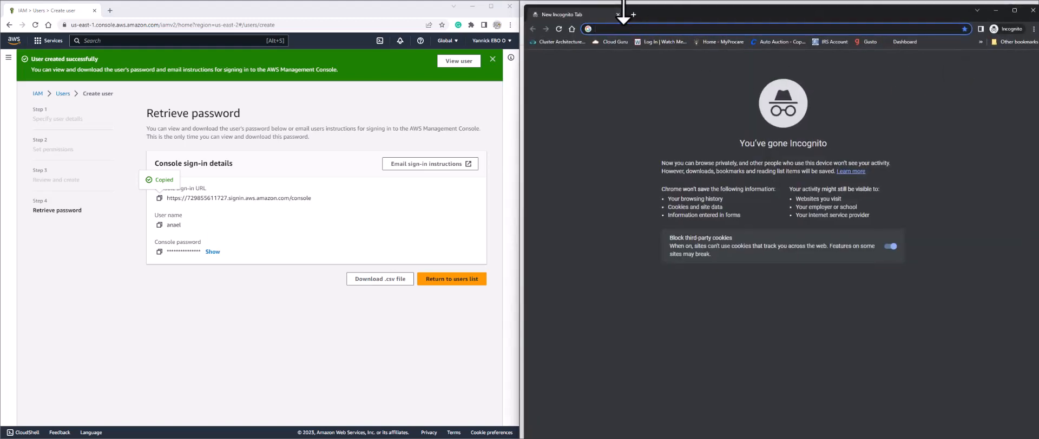
right_click(609, 29)
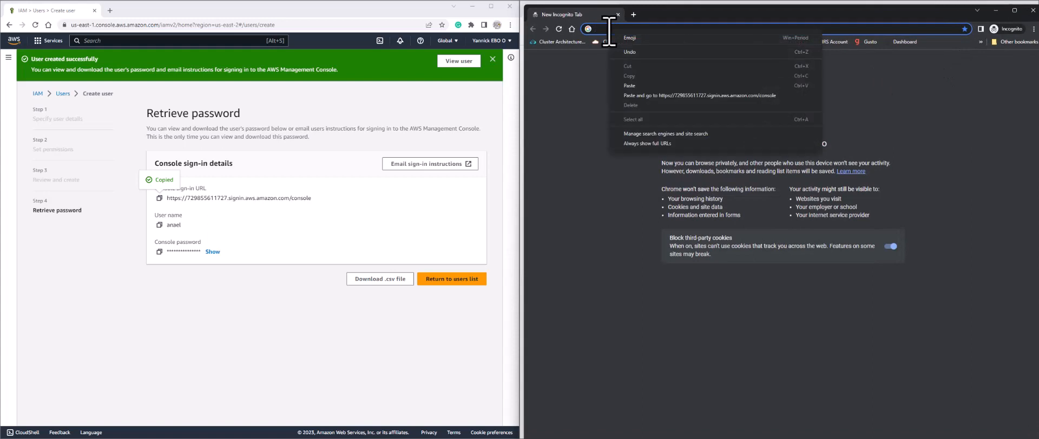
left_click(647, 97)
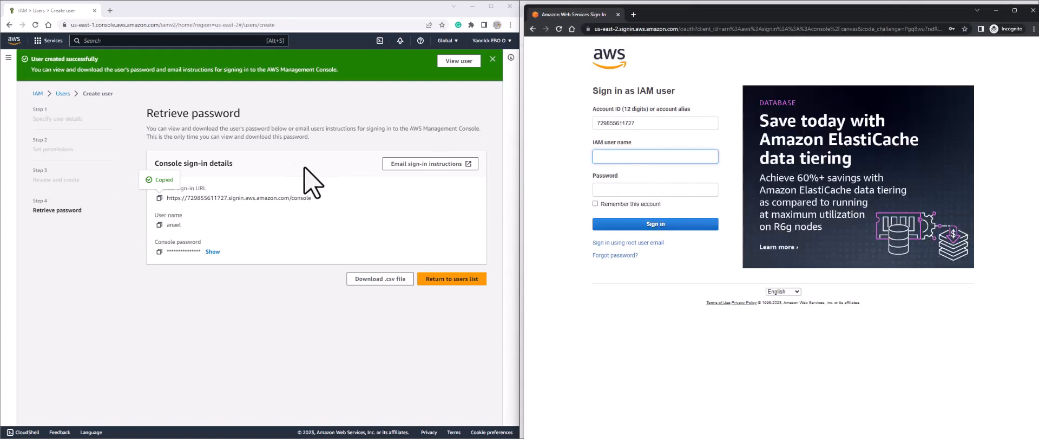
Copy the new user's user name and console password into the IAM sign-in form in the incognito window and sign in
left_click(159, 224)
left_click(602, 157)
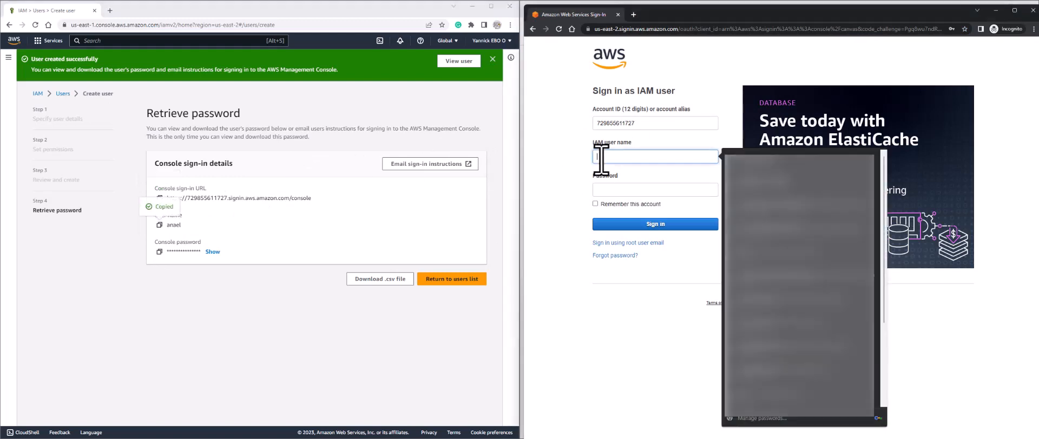
key("ctrl+v")
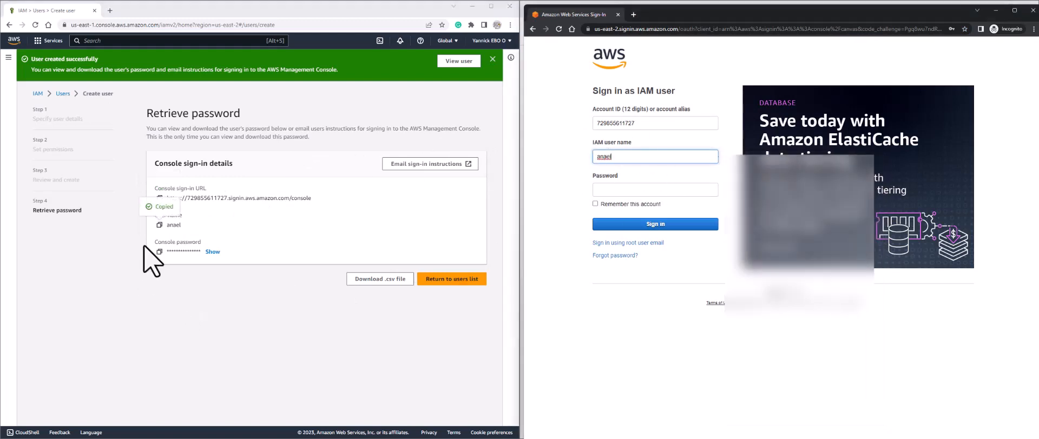
left_click(159, 251)
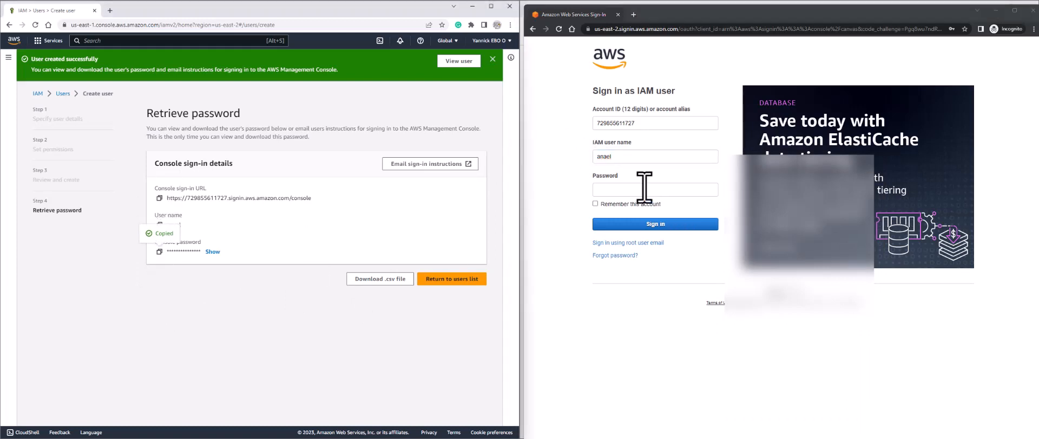
left_click(644, 189)
key("ctrl+v")
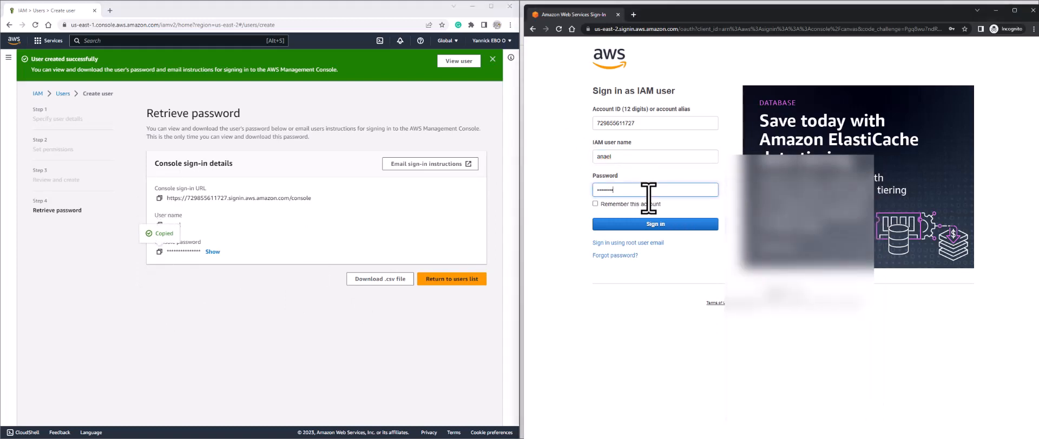
left_click(659, 228)
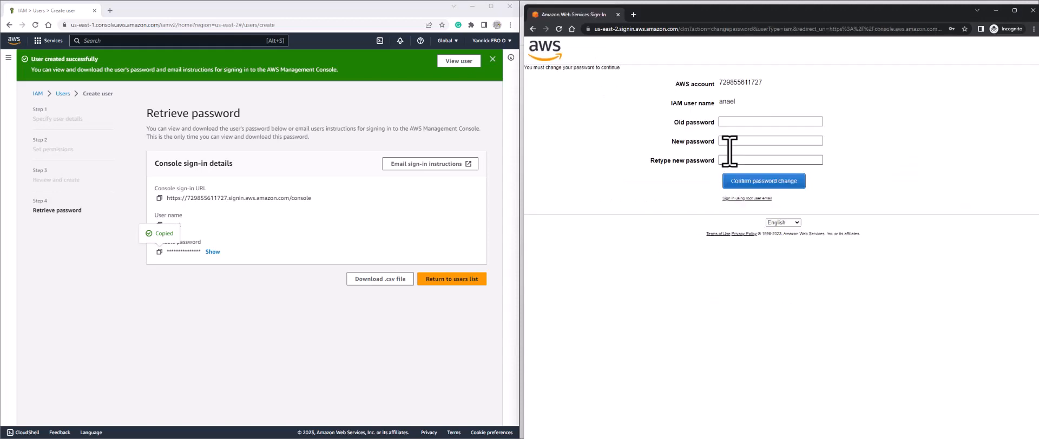
Replace the initial console password by entering the old password and the new password twice, and confirm the password change
left_click(730, 124)
left_click(766, 106)
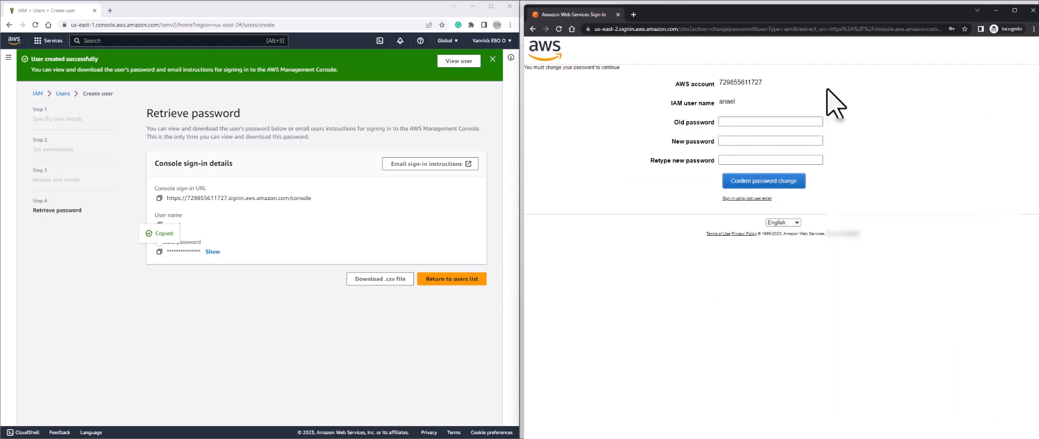
left_click(731, 122)
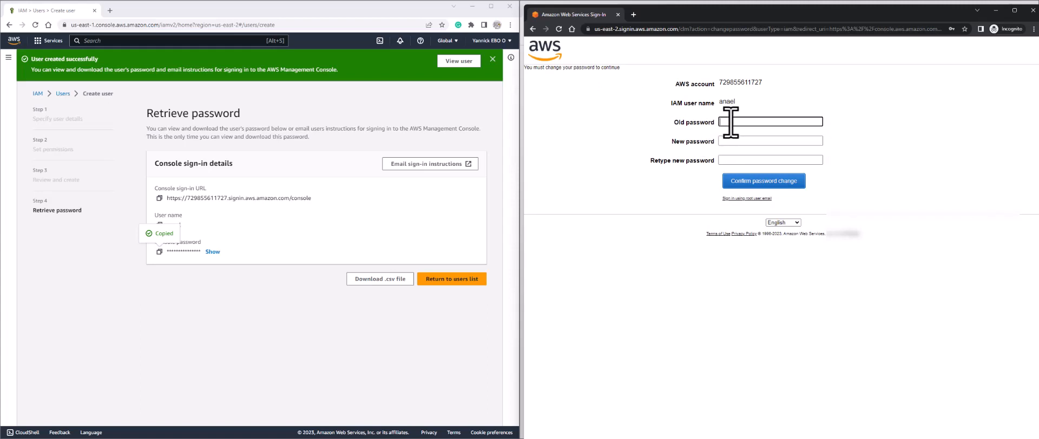
key("ctrl+v")
left_click(735, 140)
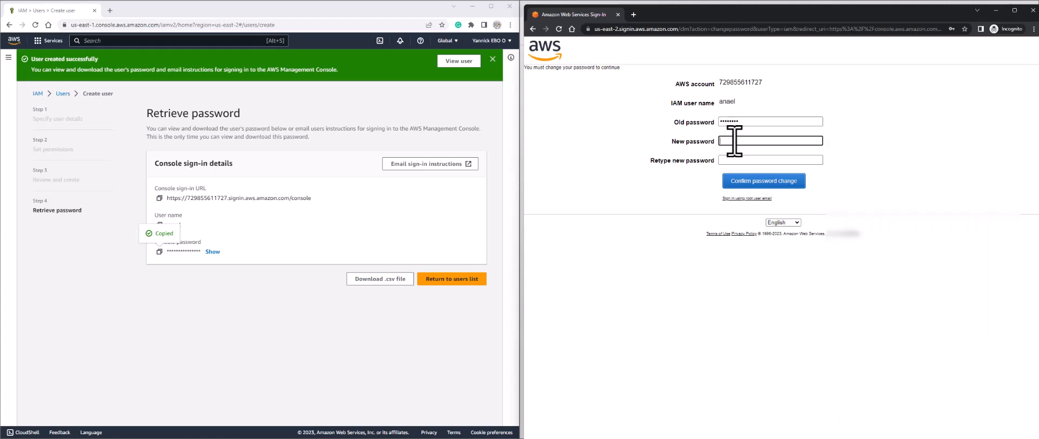
key("ctrl+v")
left_click(729, 160)
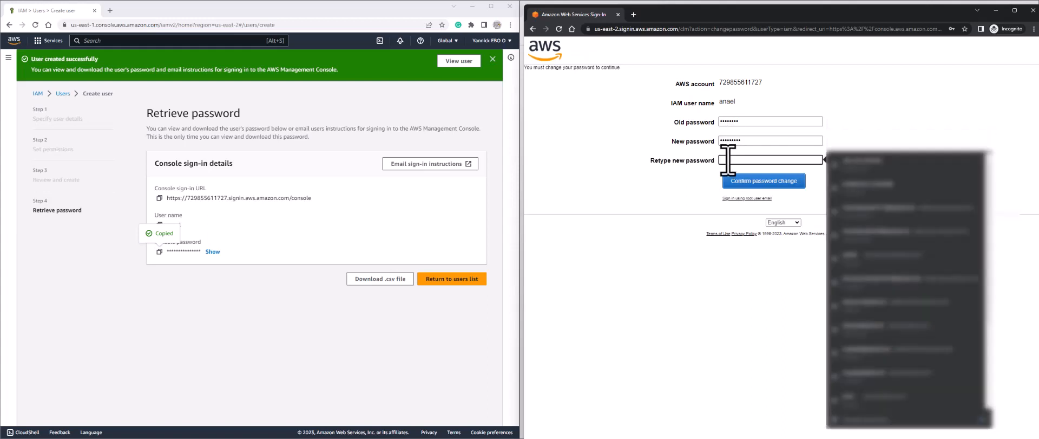
key("ctrl+v")
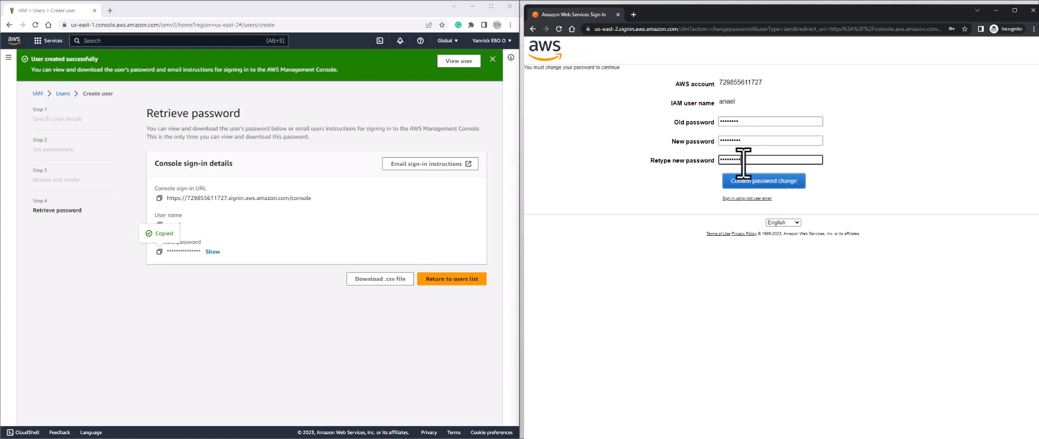
left_click(767, 183)
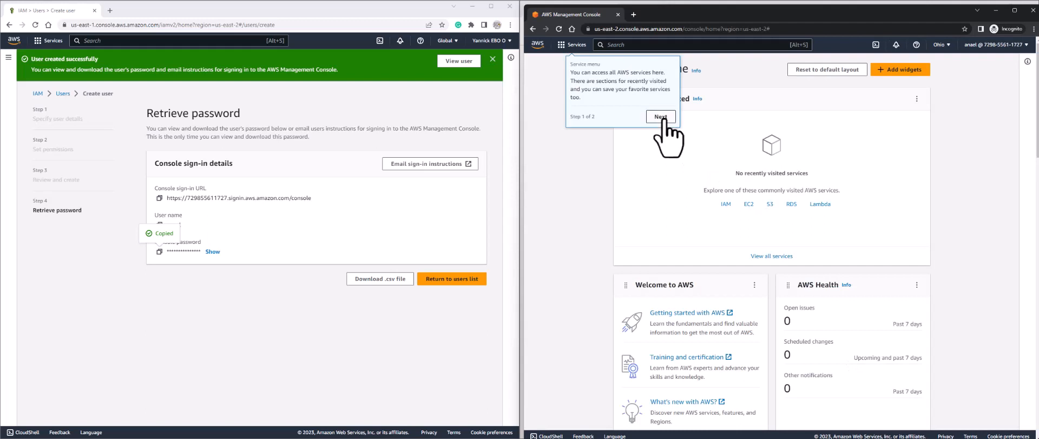
Dismiss the console introduction tips and open the list of IAM users as the newly signed-in user
left_click(661, 117)
left_click(886, 107)
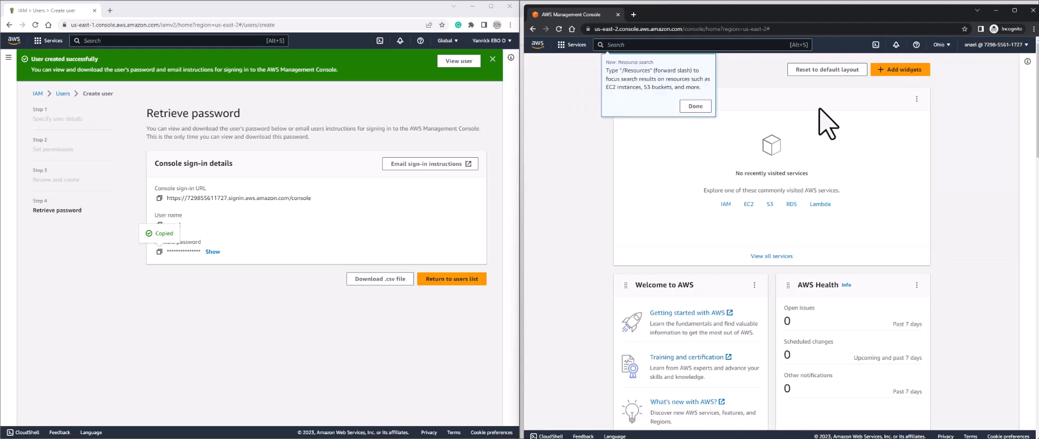
left_click(696, 105)
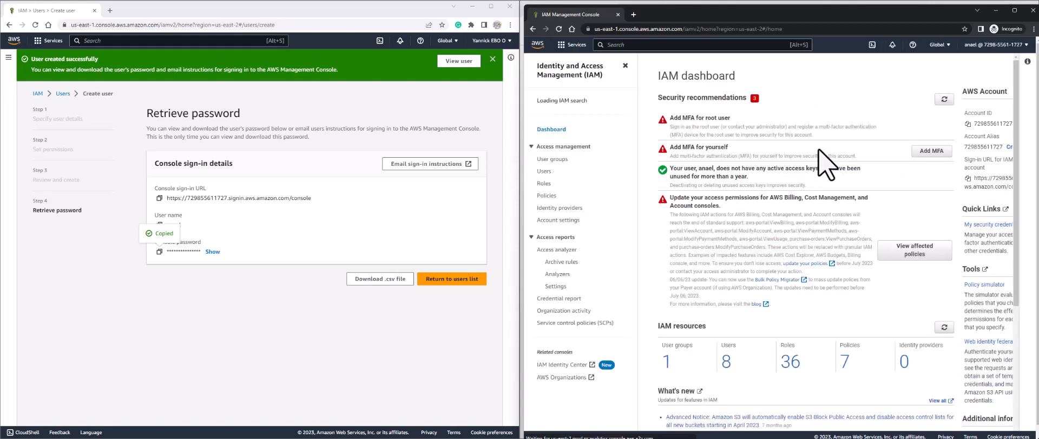
left_click(544, 174)
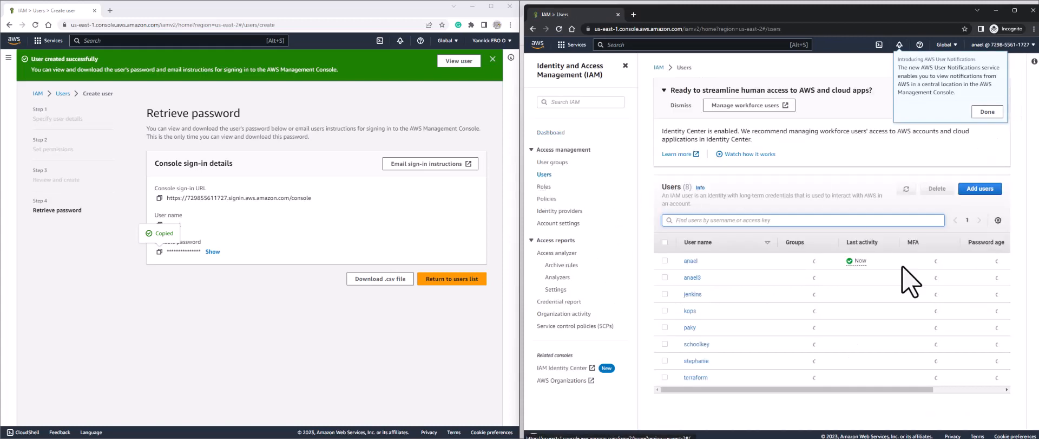
left_click(988, 111)
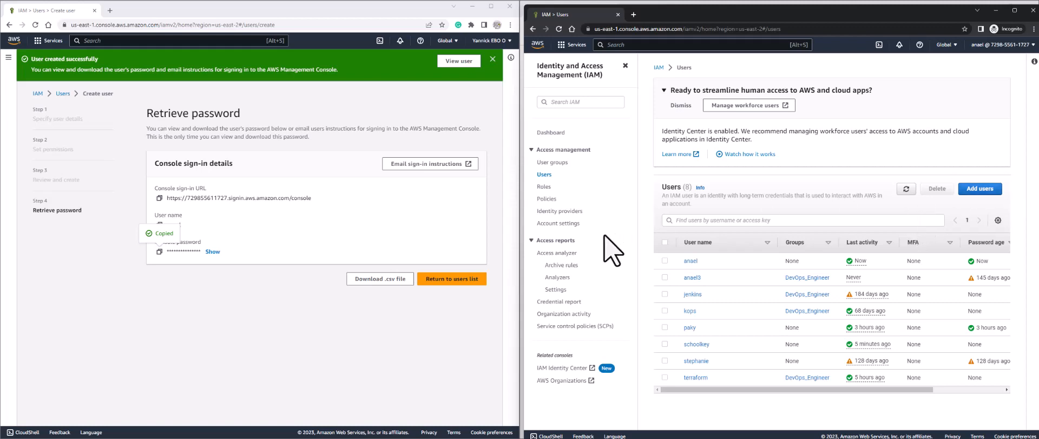
Maximize the original account's browser window and return from the password retrieval page to the IAM users list
left_click(491, 6)
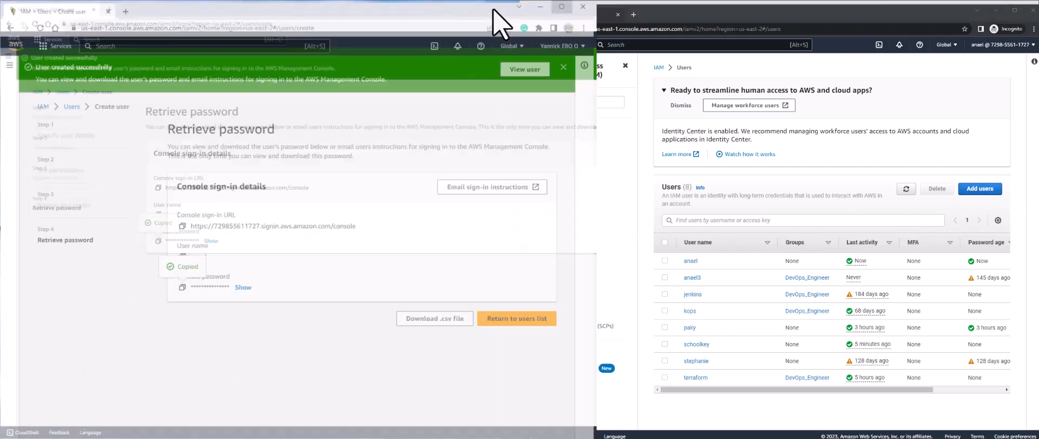
left_click(979, 267)
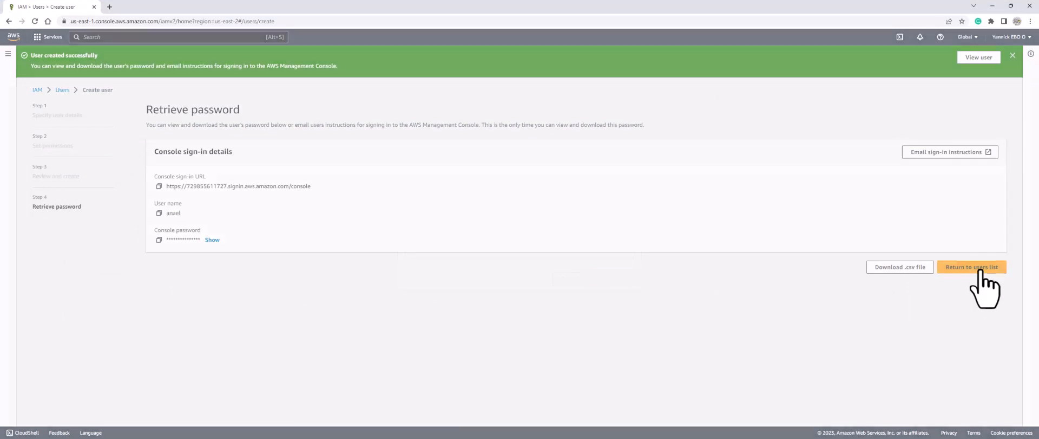
left_click(612, 276)
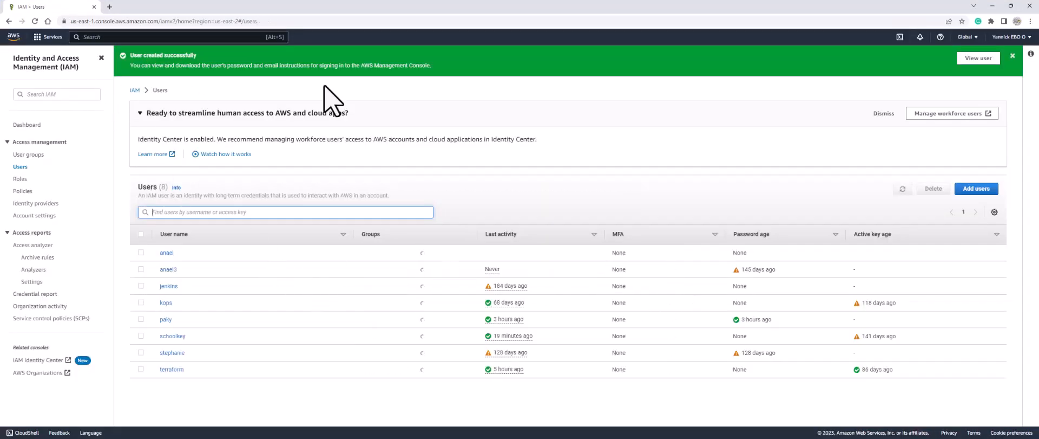
left_click(18, 168)
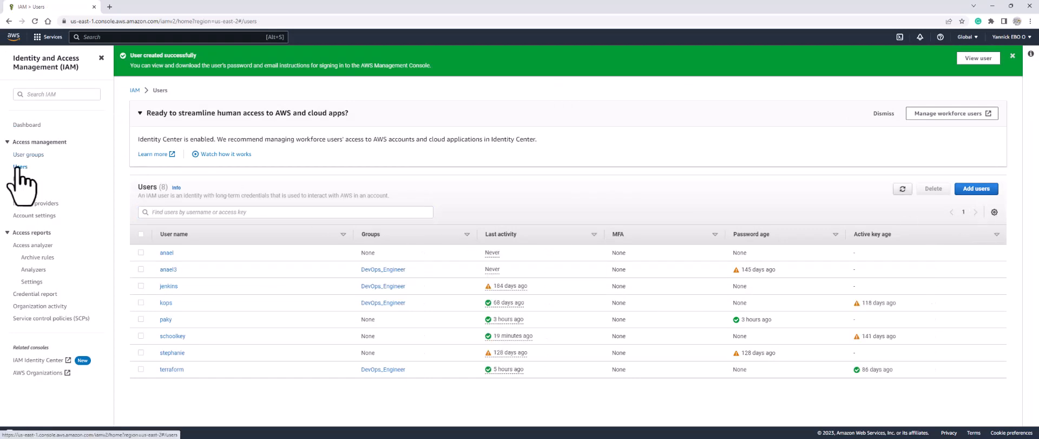
Start a second user with its user name, AWS Management Console access and the IAM user type, and continue to the permissions
left_click(980, 189)
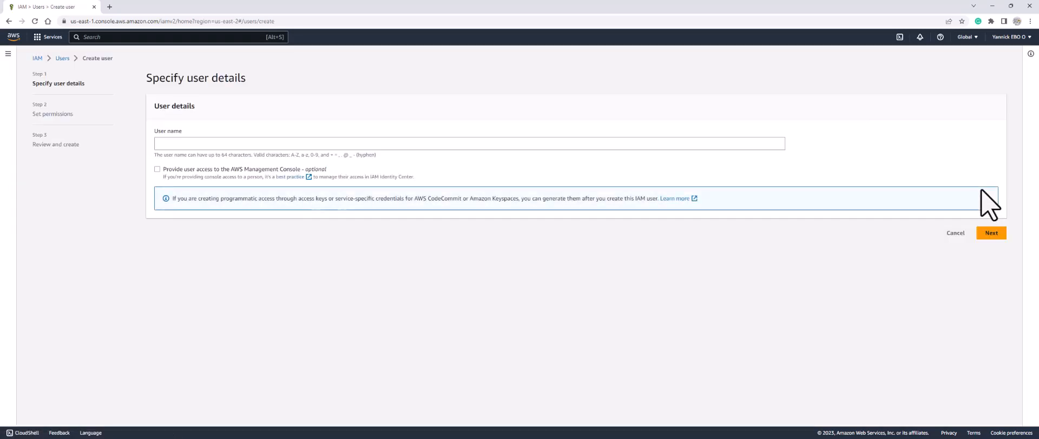
left_click(216, 144)
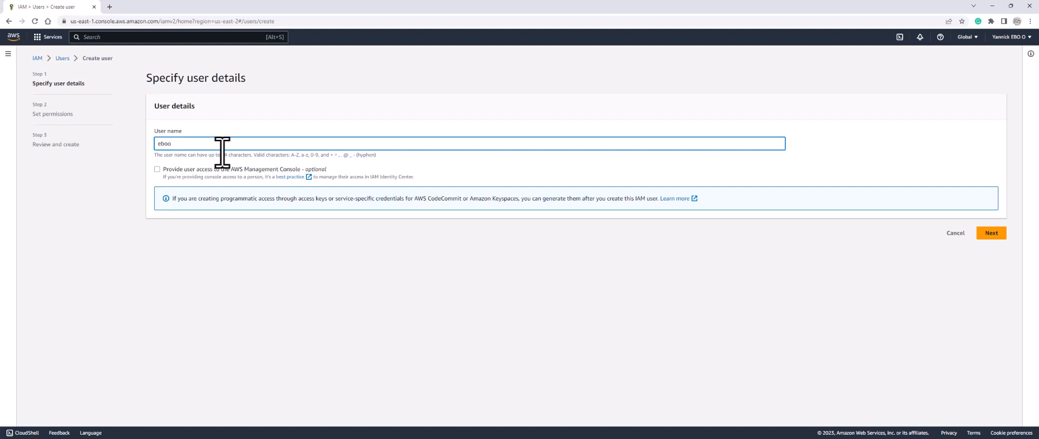
left_click(157, 170)
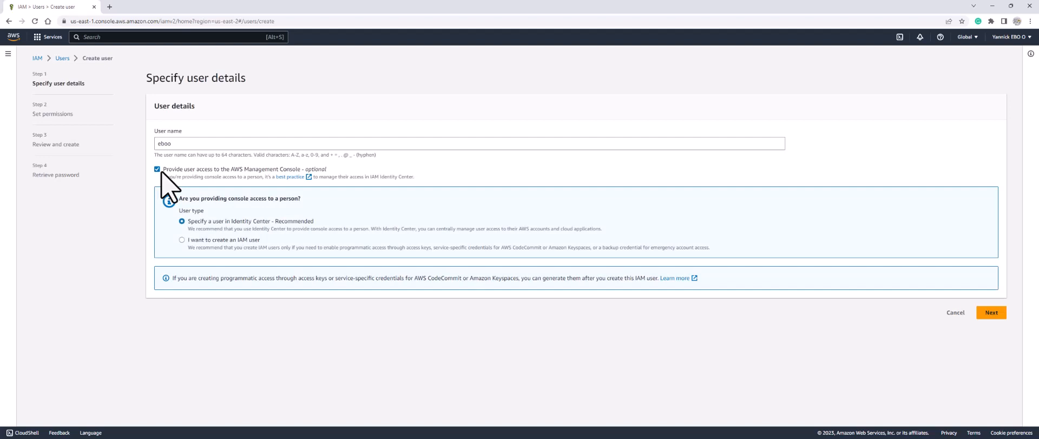
left_click(183, 241)
scroll(184, 251, "down", 1)
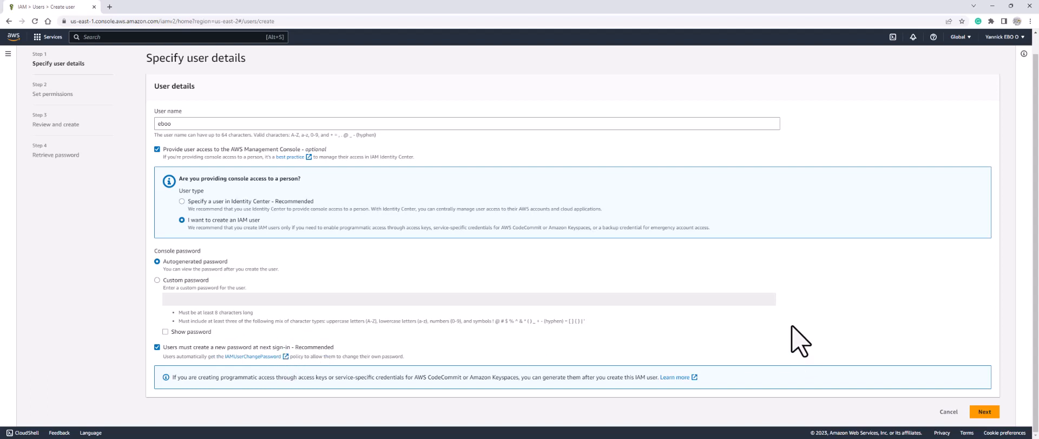
left_click(984, 412)
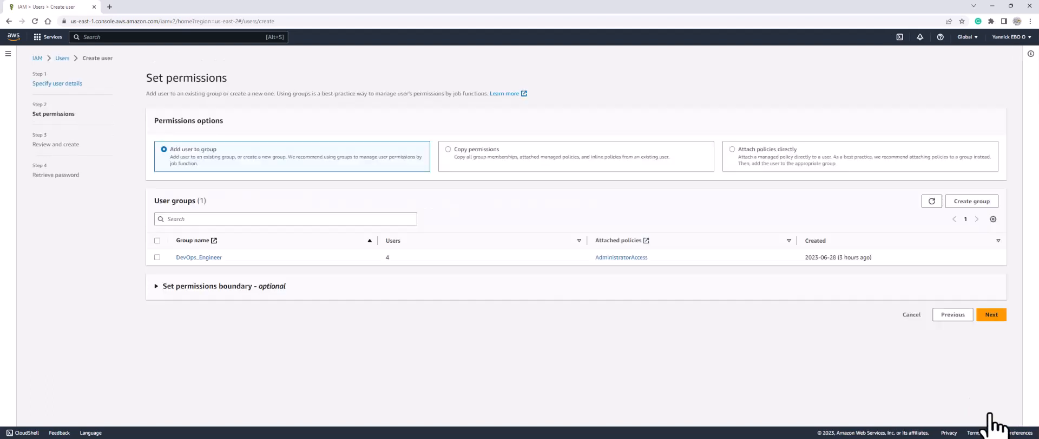
Find the S3 policies, attach AmazonS3ReadOnlyAccess directly to the second user, and create the user
left_click(772, 156)
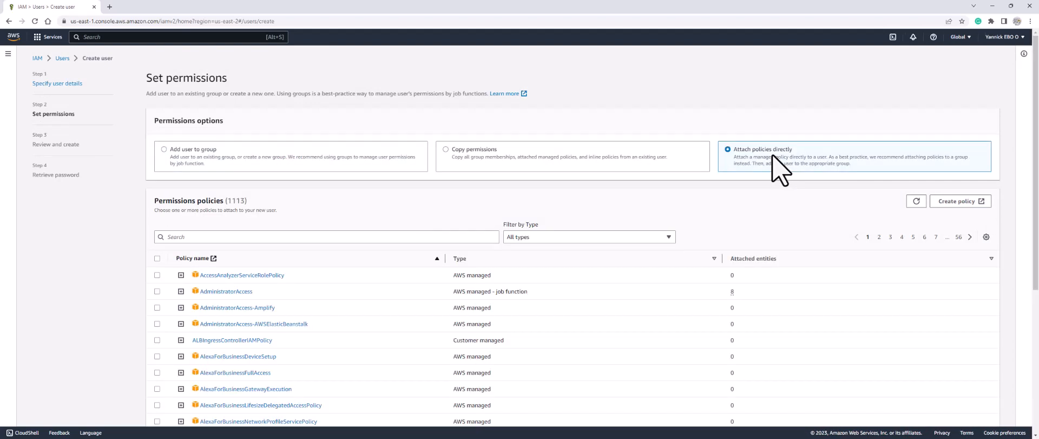
left_click(246, 237)
type("s3")
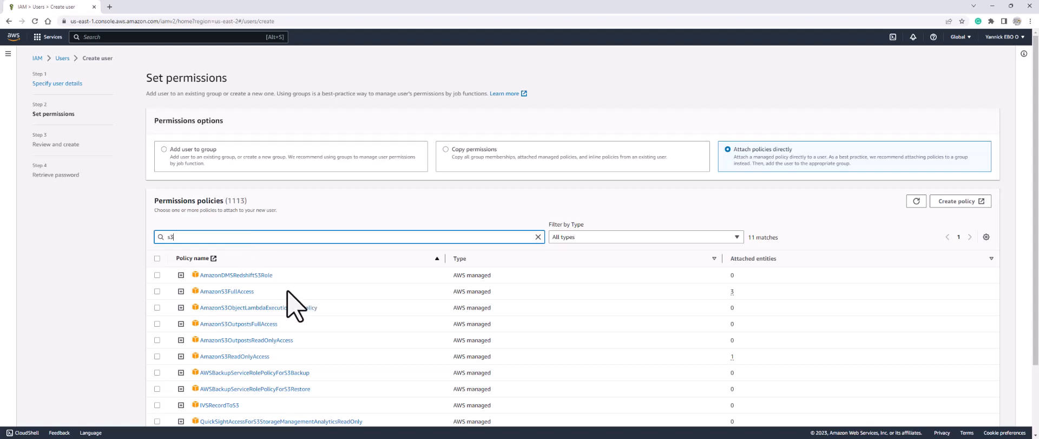
scroll(282, 325, "down", 1)
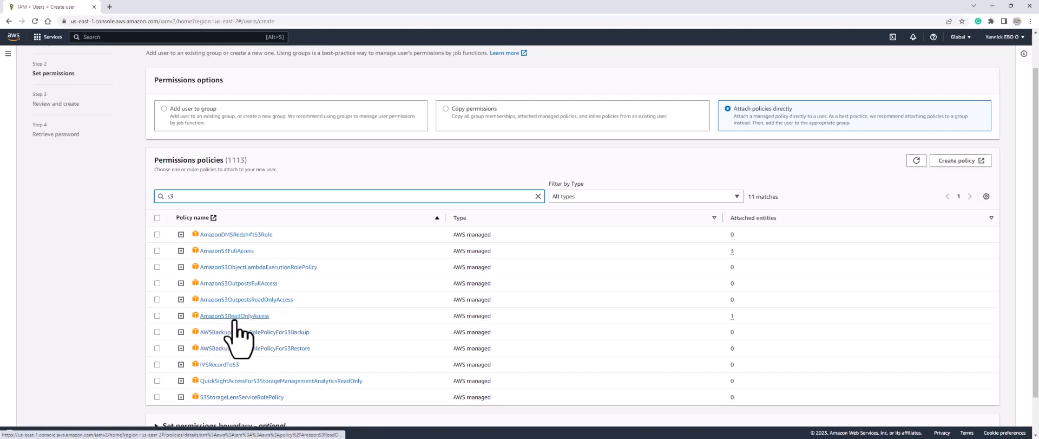
left_click(157, 316)
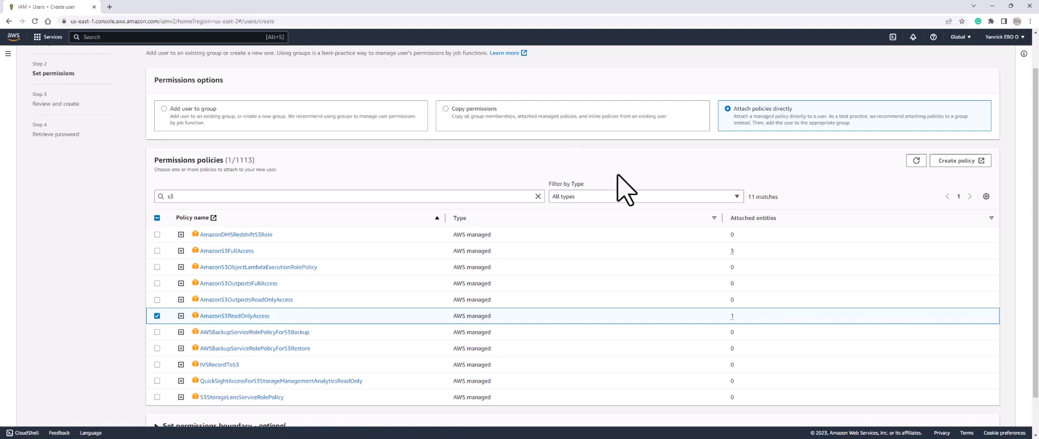
scroll(640, 176, "down", 1)
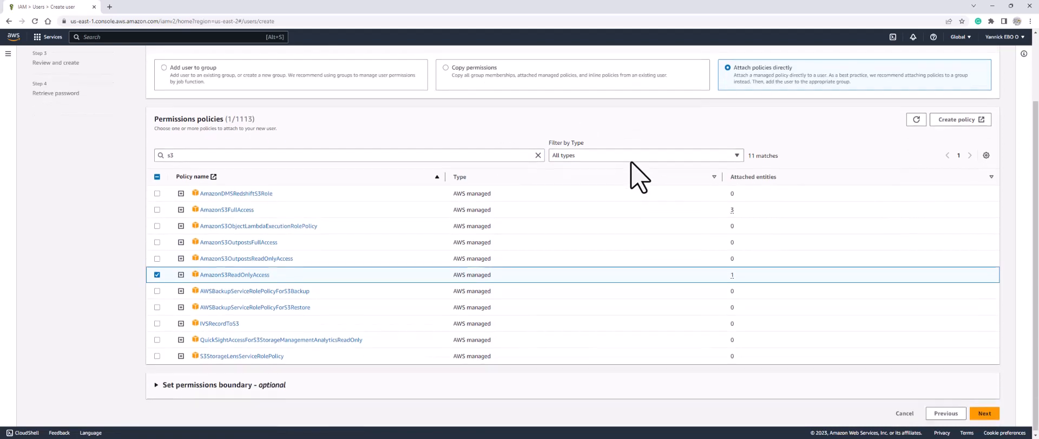
left_click(985, 412)
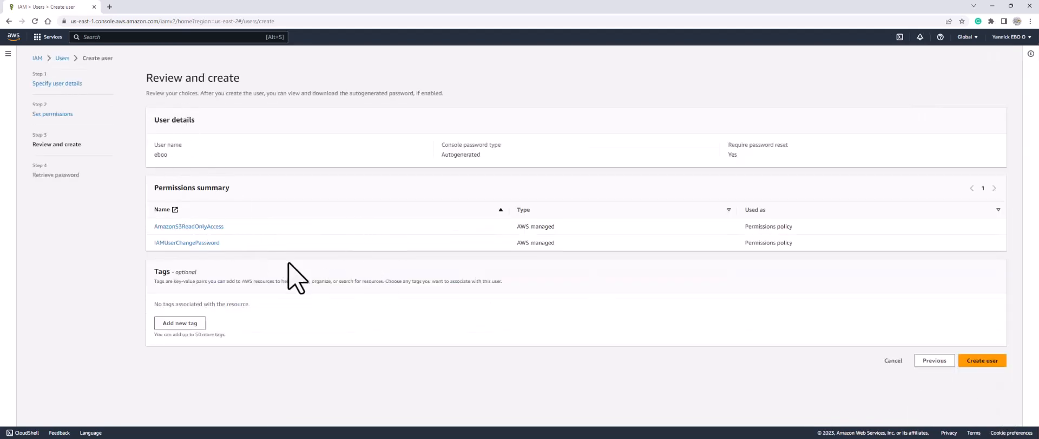
left_click(982, 360)
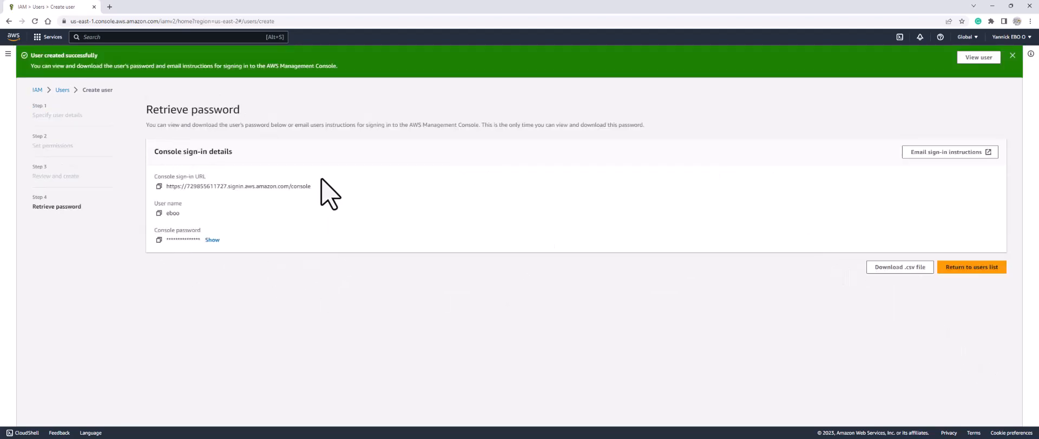
Arrange the second user's password retrieval page side by side with the incognito window showing the IAM users list
mouse_move(1011, 8)
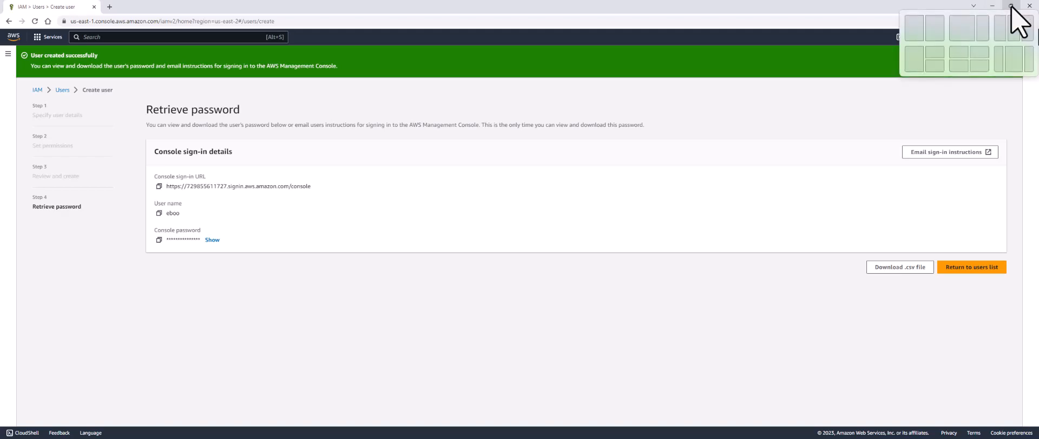
left_click(924, 37)
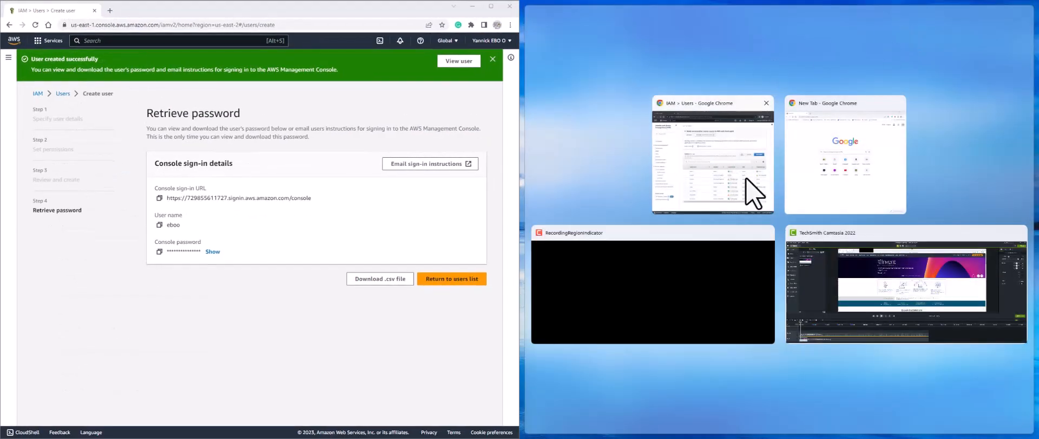
left_click(724, 185)
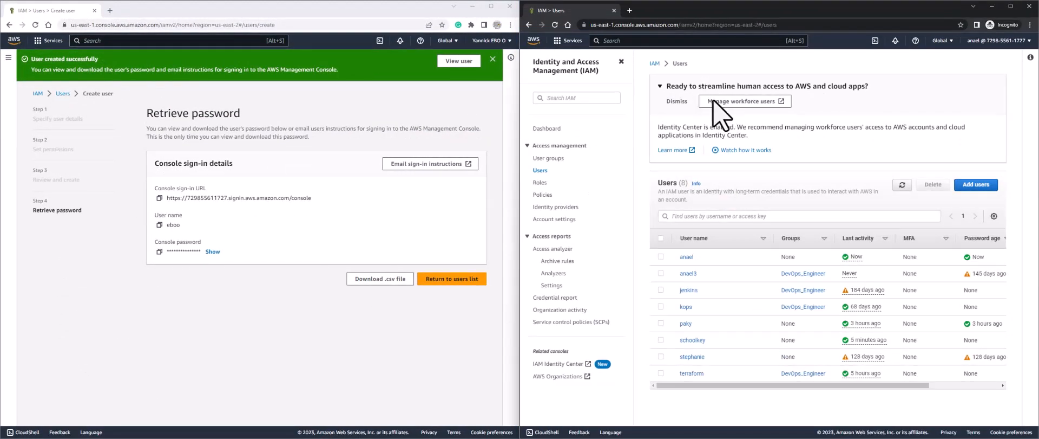
Sign the first user out of the incognito session and open the console sign-in page
left_click(1002, 45)
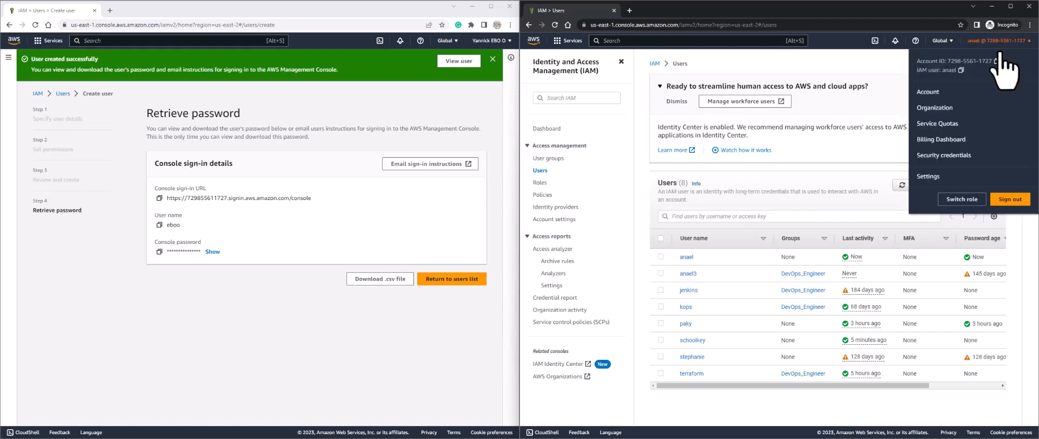
left_click(1009, 200)
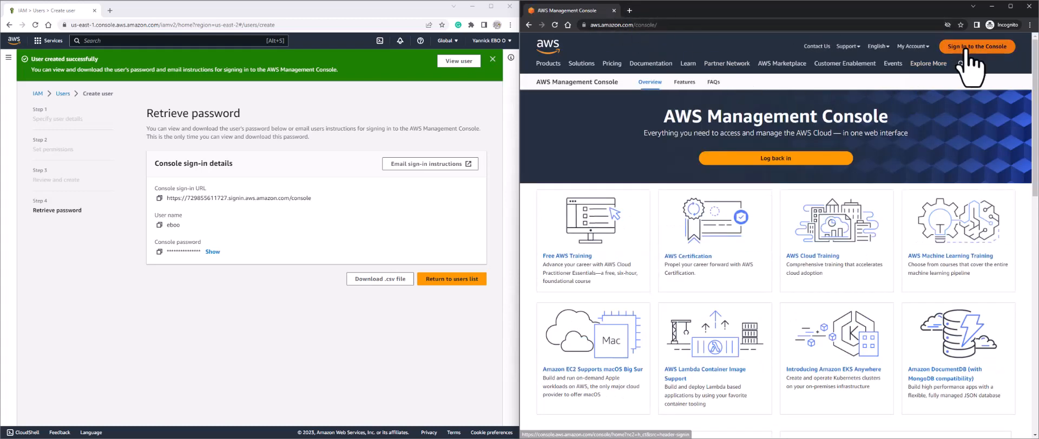
left_click(977, 46)
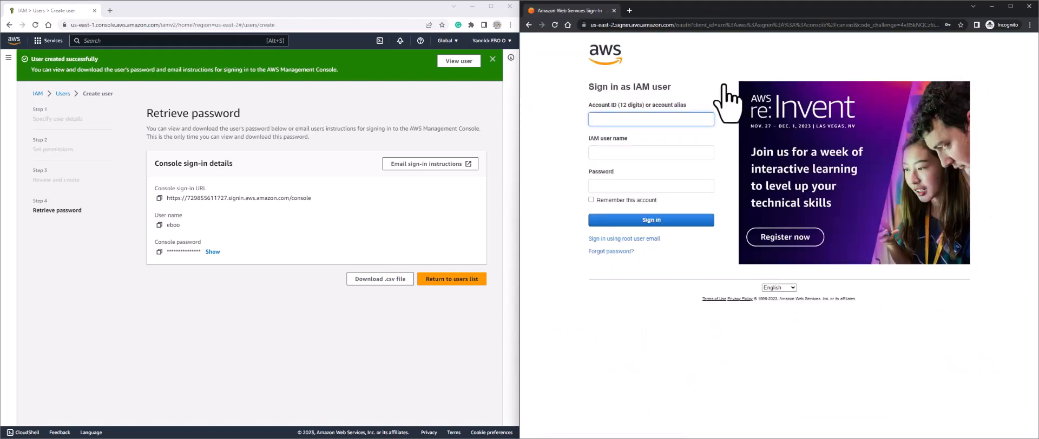
Copy the second user's console sign-in URL and load it in the incognito window
left_click(159, 198)
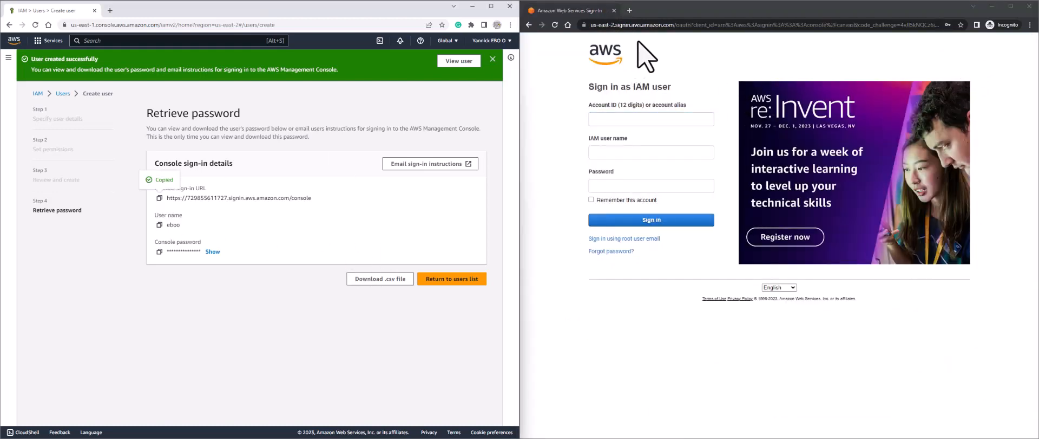
left_click(642, 25)
key("ctrl+v")
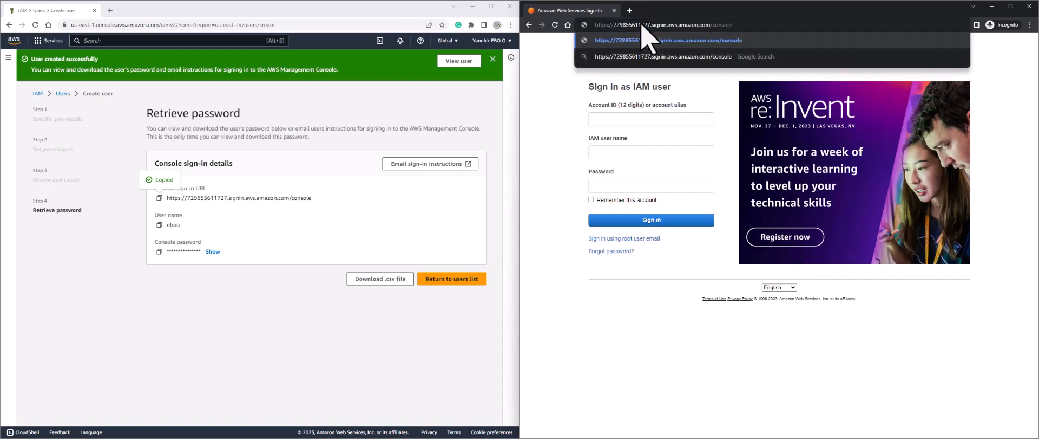
key("Return")
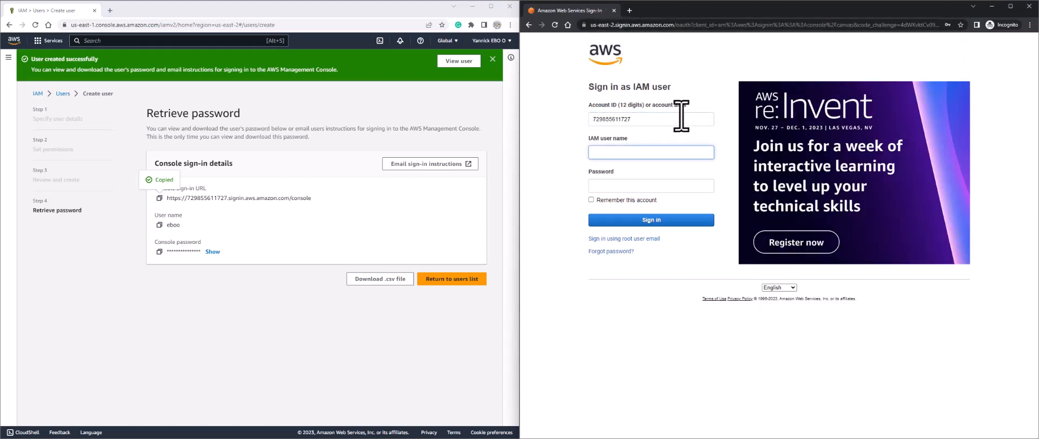
Copy the second user's user name and console password into the IAM sign-in form and sign in
left_click(159, 224)
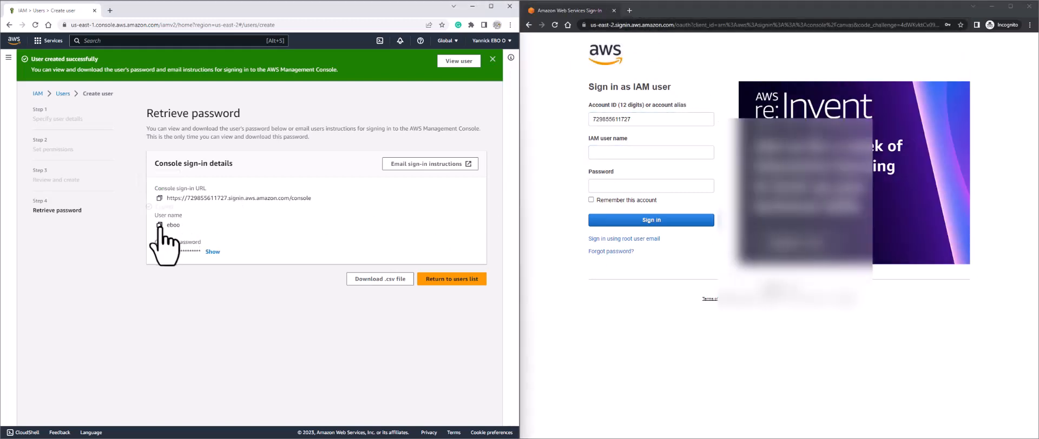
left_click(640, 155)
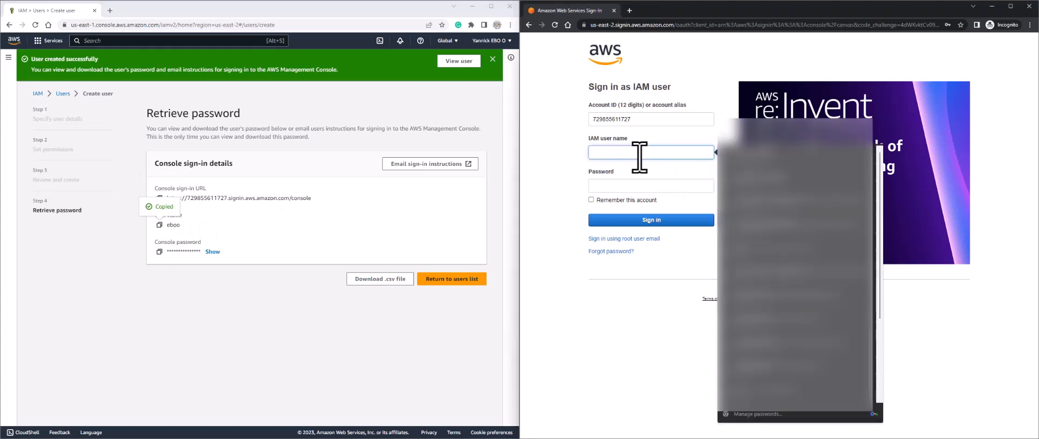
key("ctrl+v")
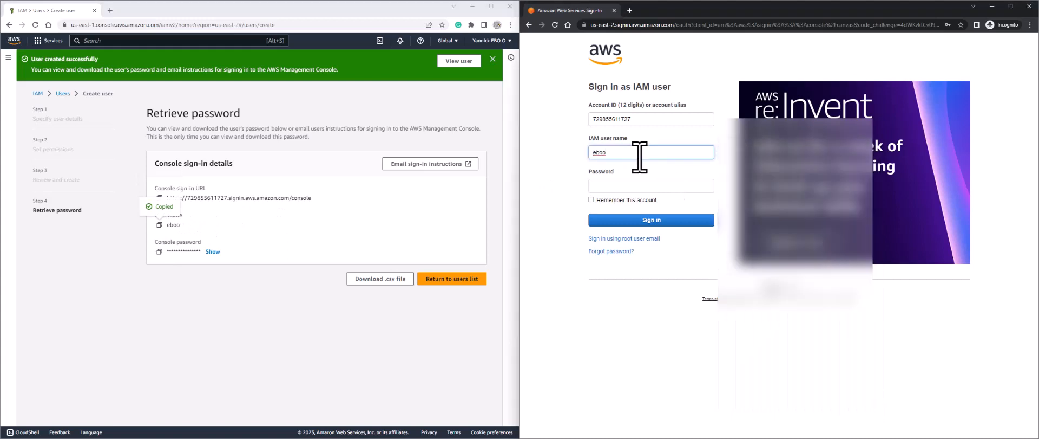
left_click(160, 252)
left_click(613, 185)
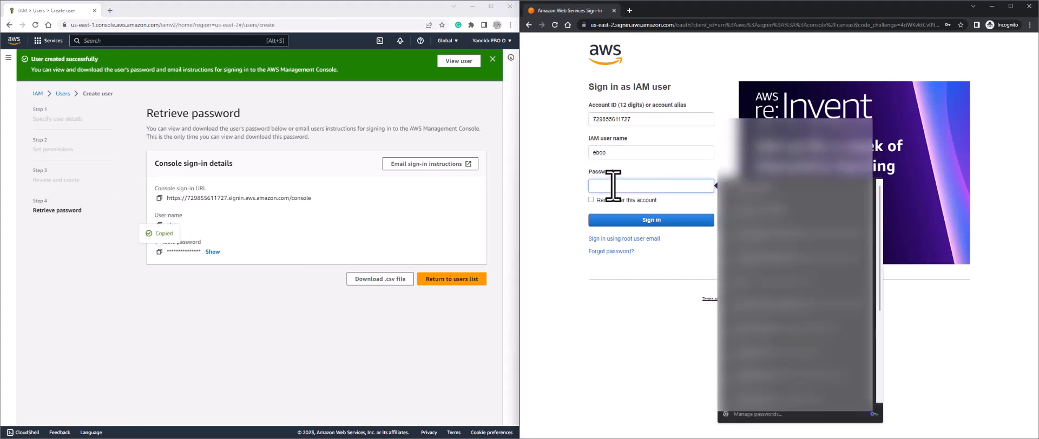
key("ctrl+v")
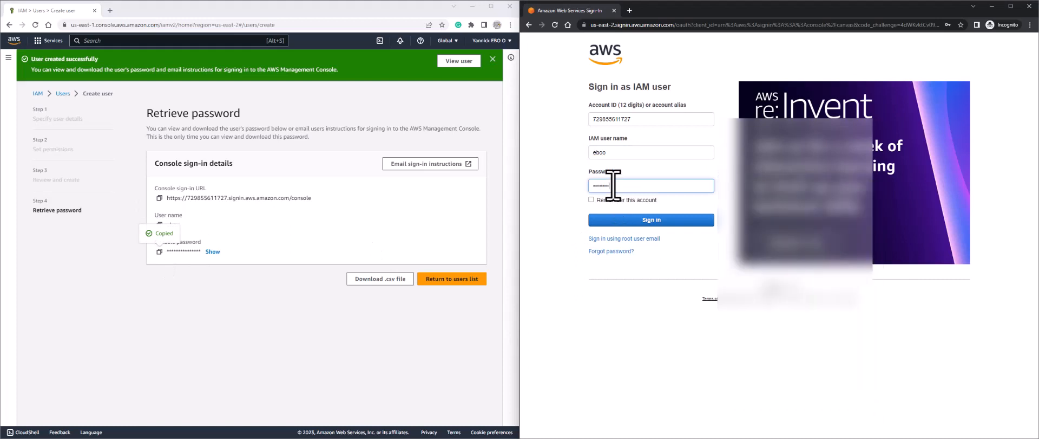
left_click(671, 219)
Fill in the new password and its confirmation for the second user and confirm the password change
left_click(737, 118)
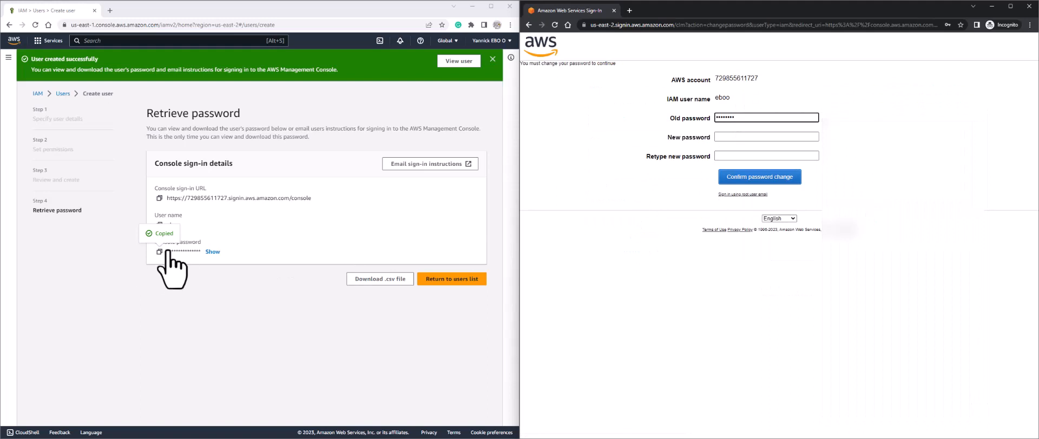
left_click(719, 136)
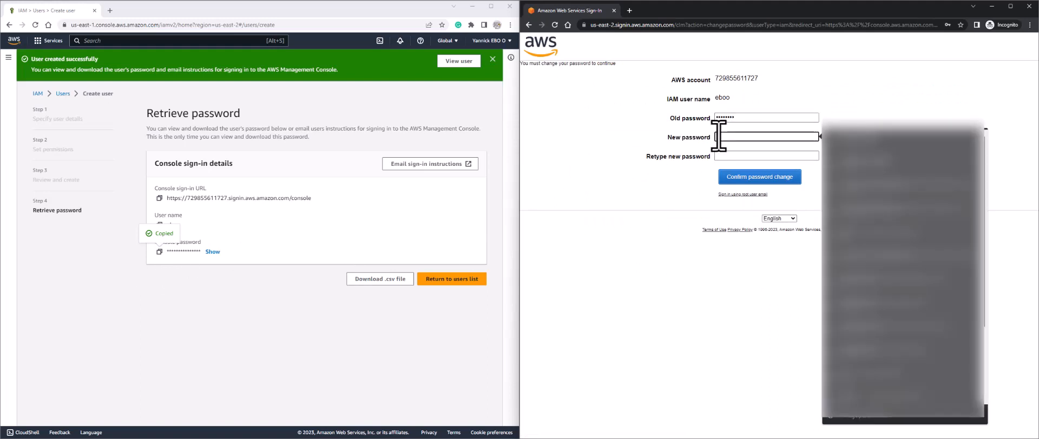
key("ctrl+v")
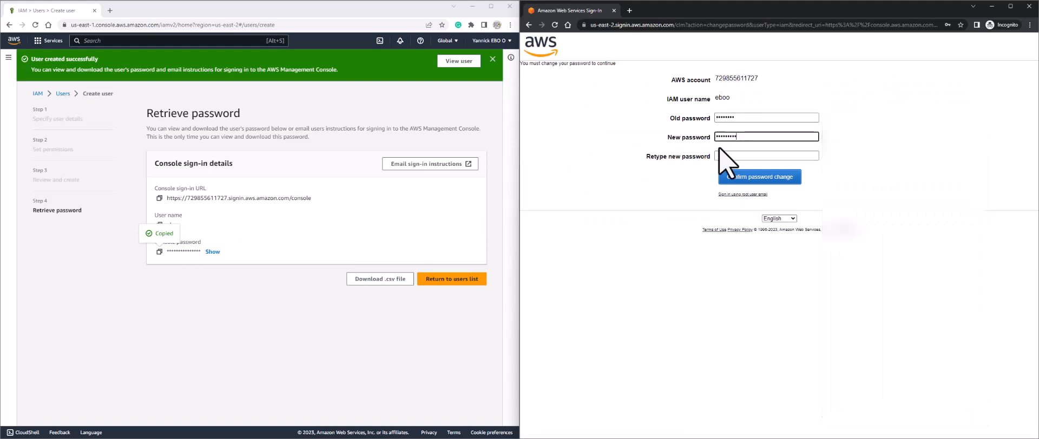
left_click(720, 155)
key("ctrl+v")
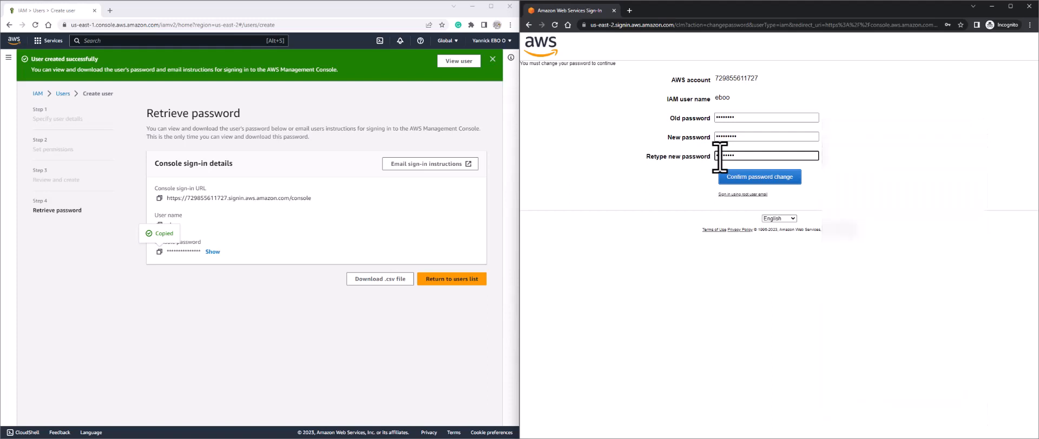
left_click(771, 178)
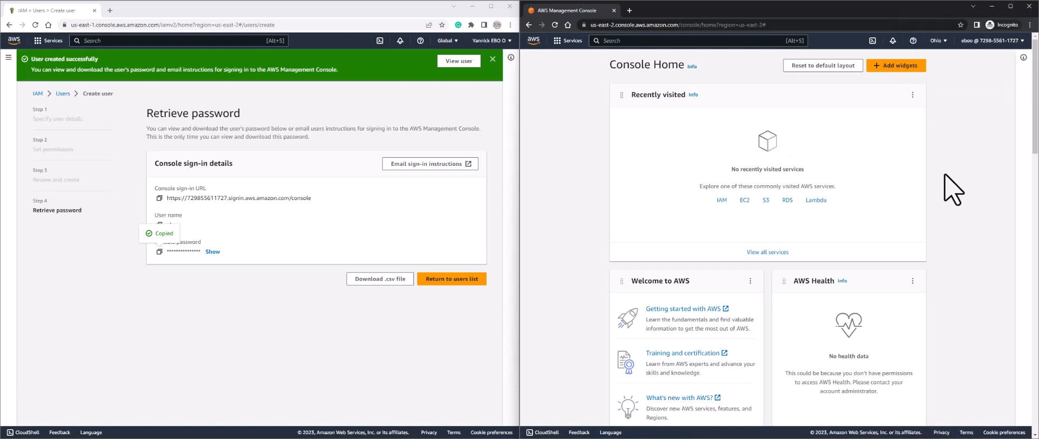
Maximize the incognito window and open the IAM users list as the second user
left_click(1010, 6)
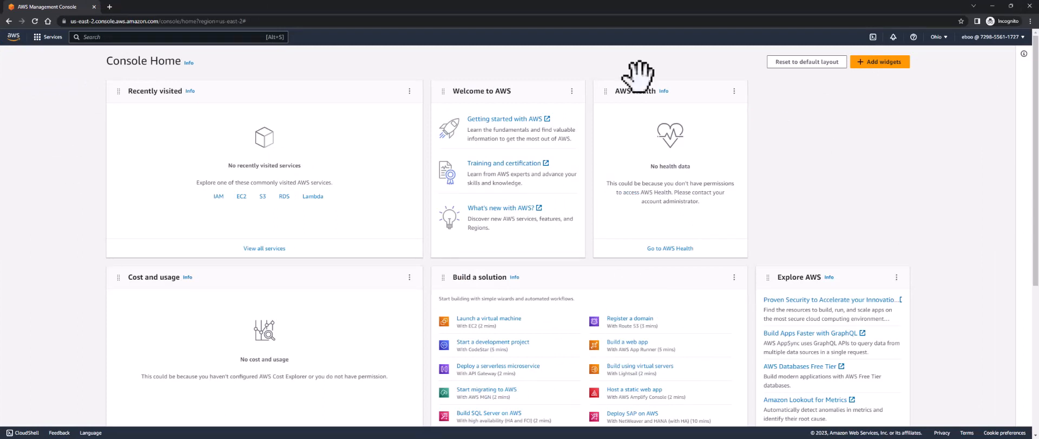
left_click(217, 198)
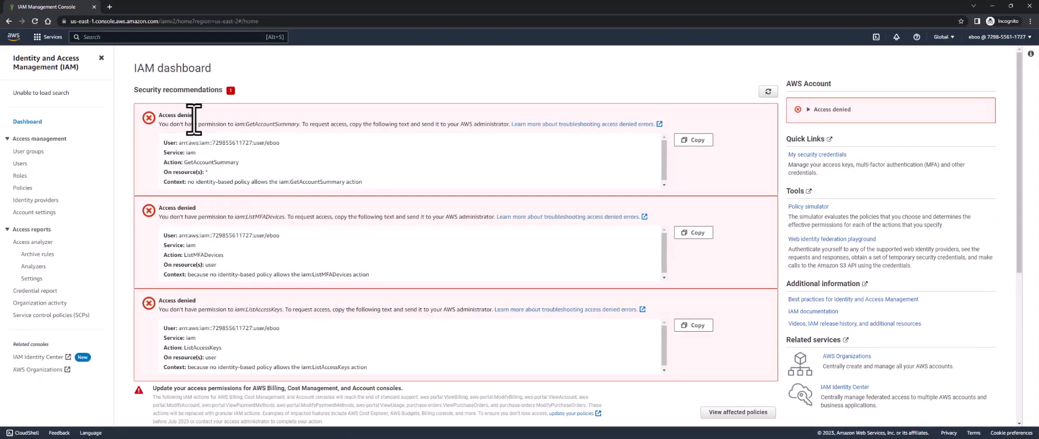
left_click(21, 163)
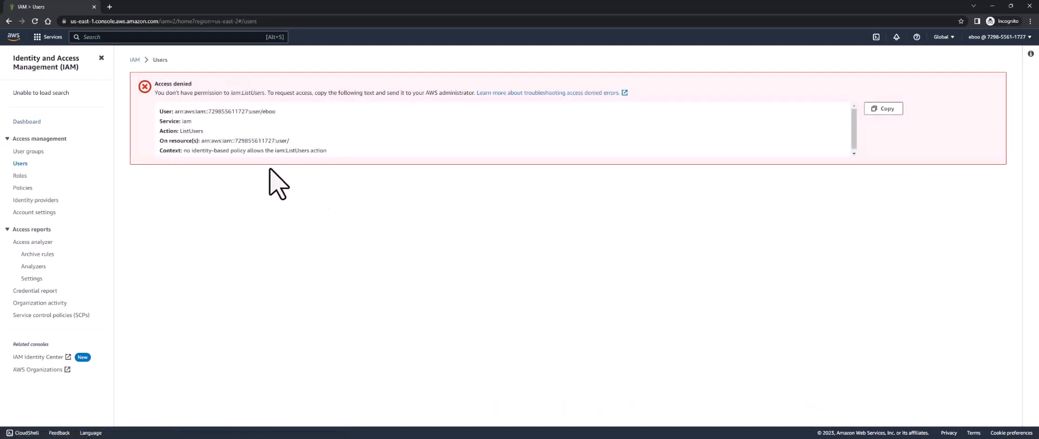
Search the services for ec2 and open the EC2 dashboard to check the second user's access
left_click(53, 38)
left_click(123, 37)
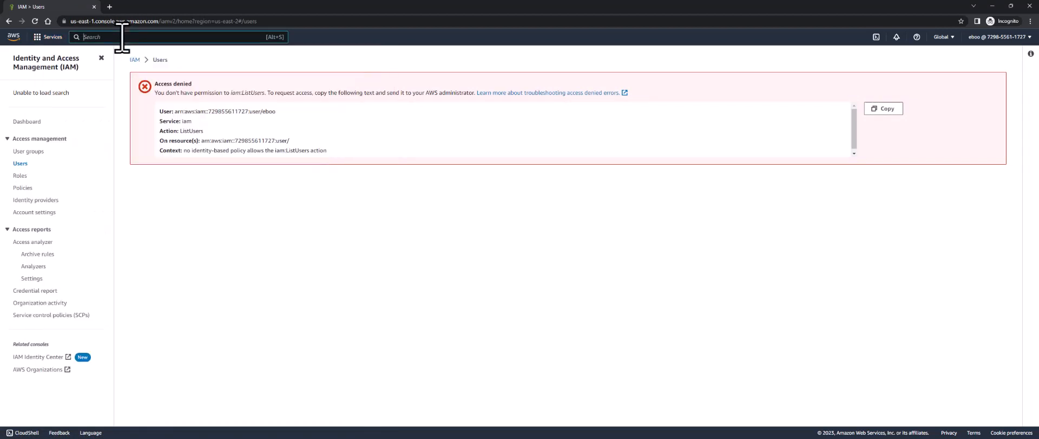
type("ec2")
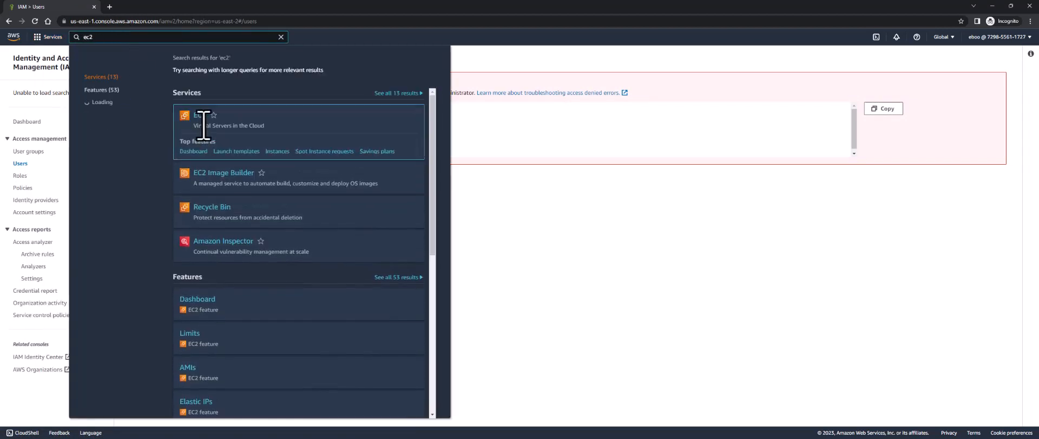
left_click(198, 115)
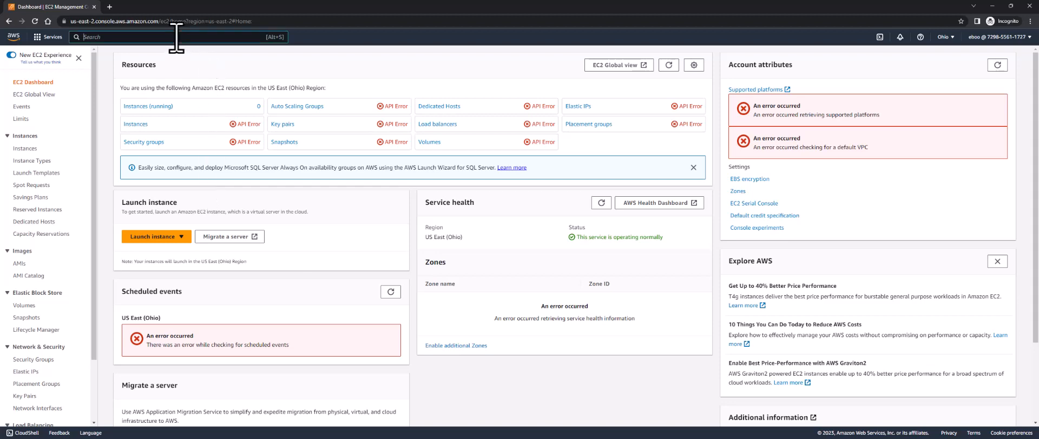
Find the S3 service, look into the devopsschool bucket's wp-content folder, and return to the buckets list
type("3")
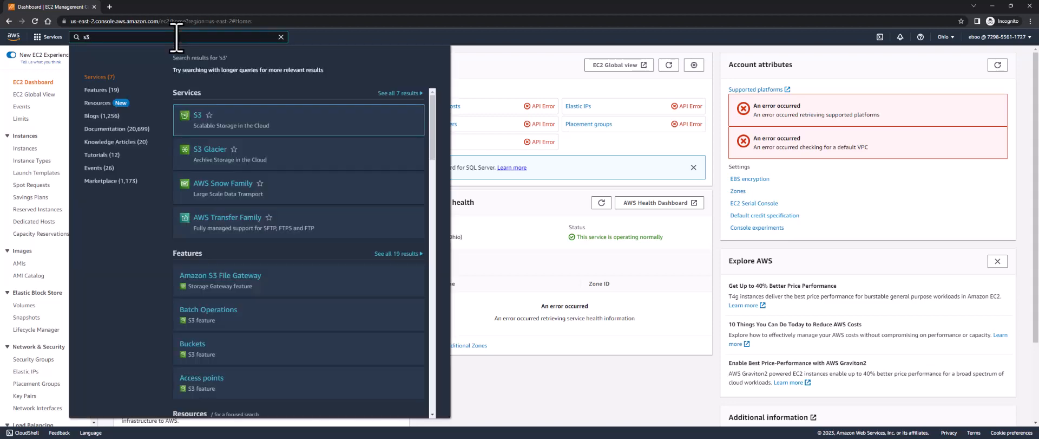
left_click(196, 116)
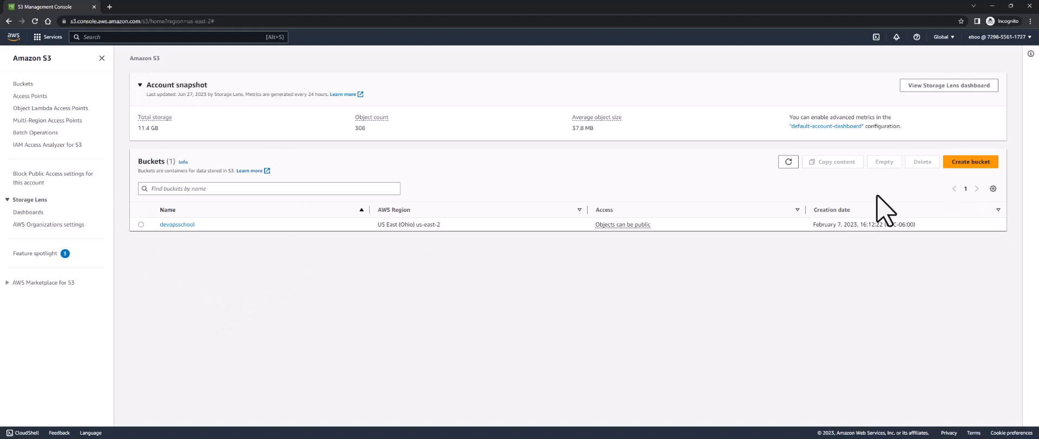
left_click(189, 224)
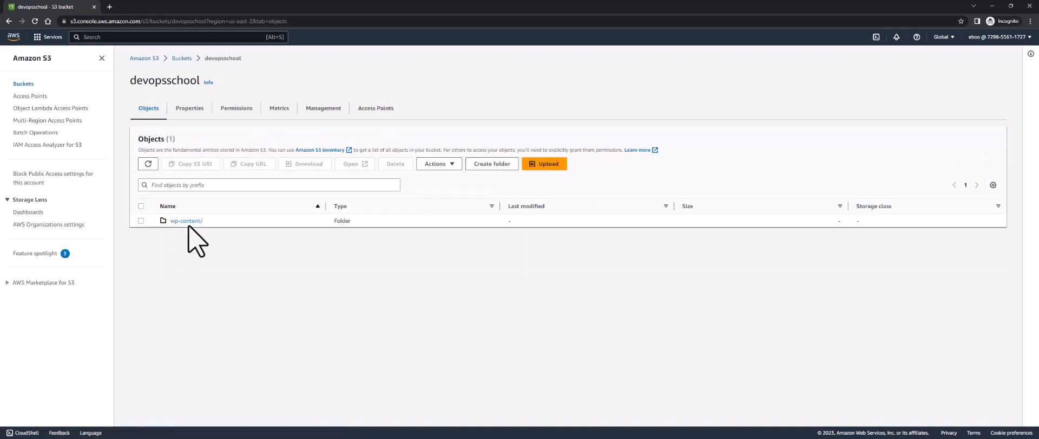
left_click(191, 222)
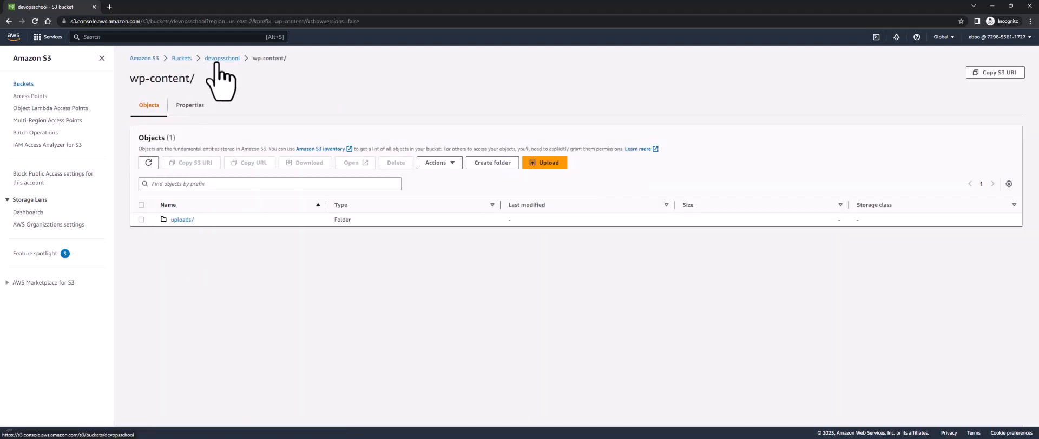
left_click(182, 58)
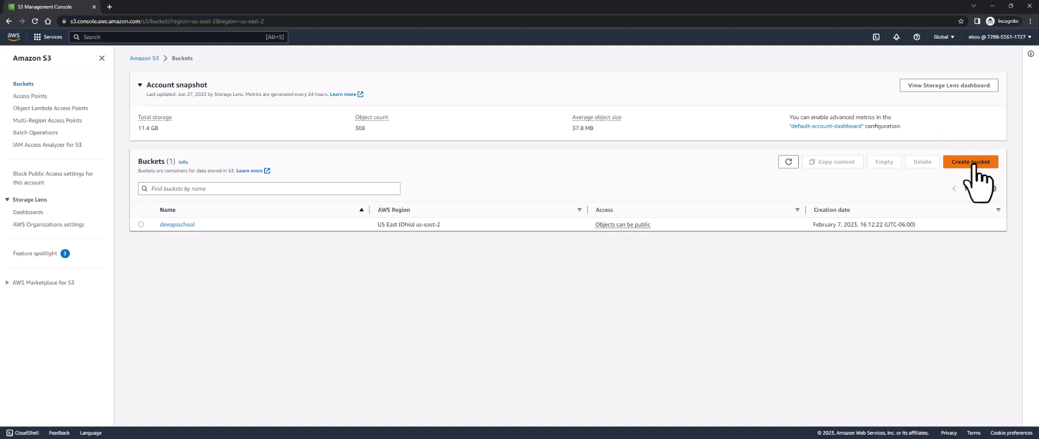
Try to create an S3 bucket named mybukc123 as the second user, keeping the default settings
left_click(972, 164)
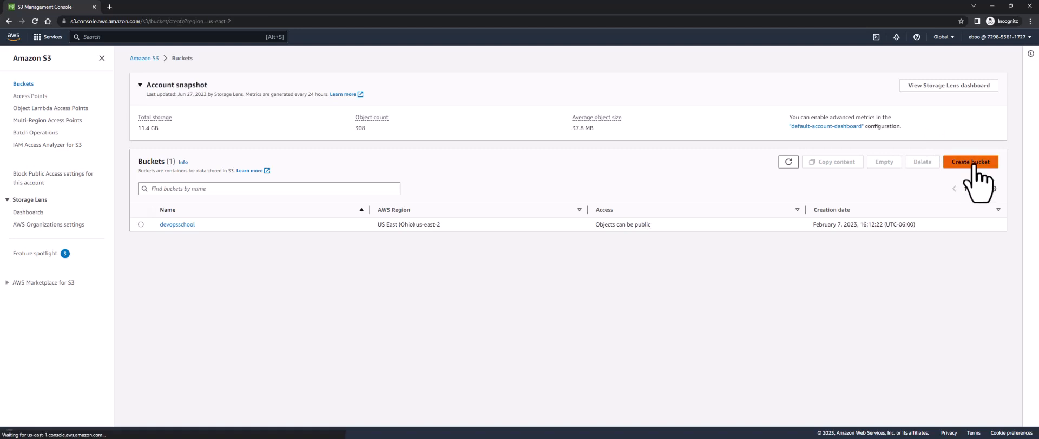
left_click(129, 156)
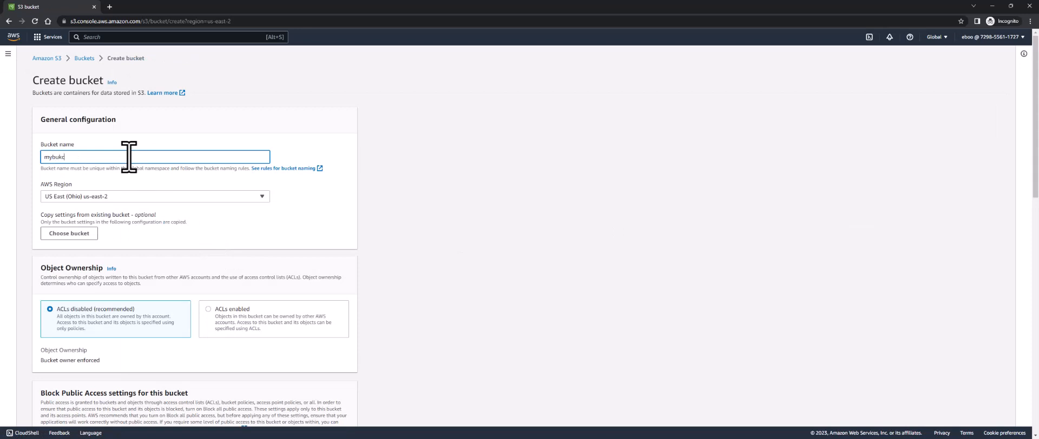
type("123")
scroll(209, 301, "down", 12)
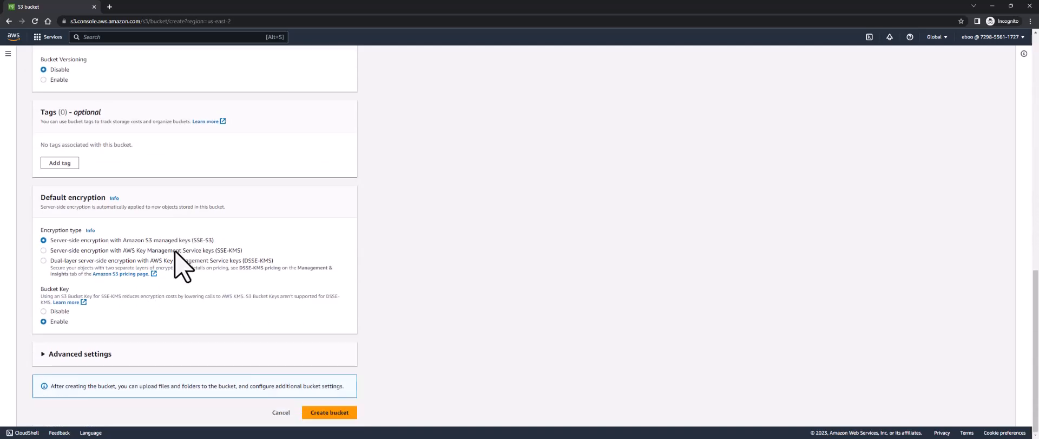
left_click(332, 415)
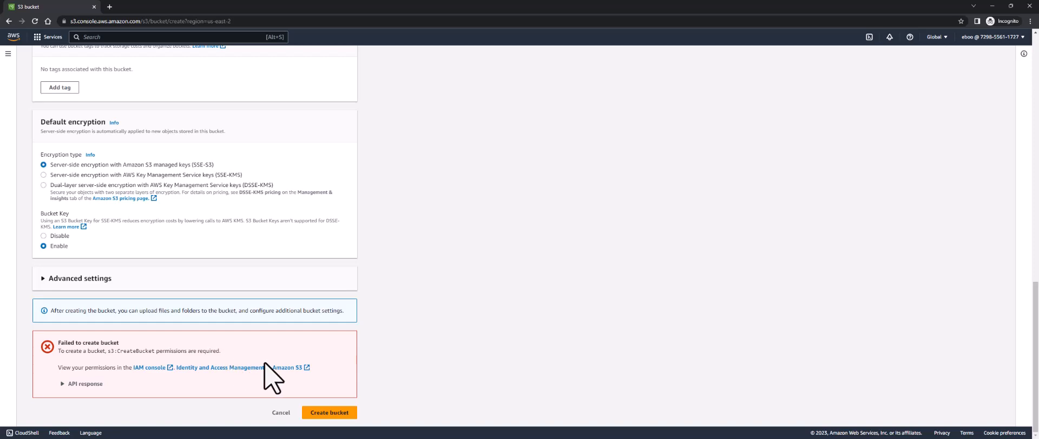
scroll(276, 368, "up", 15)
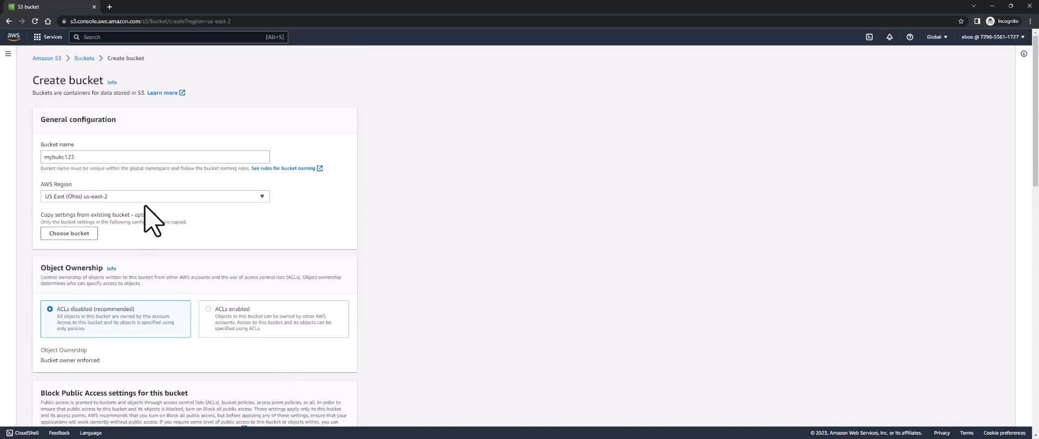